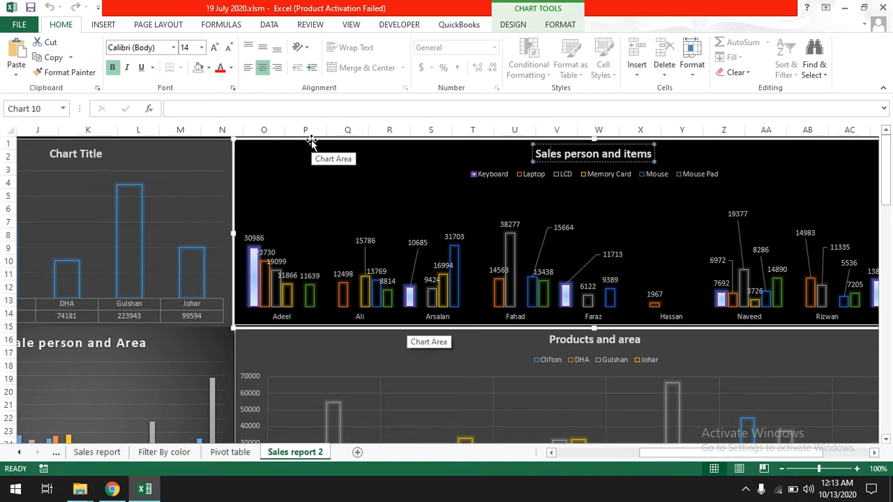
Delete the "Sales person and items" chart from the Sales report 2 sheet
{"action": "left_click", "coordinate": [305, 134]}
{"action": "key", "text": "Delete"}
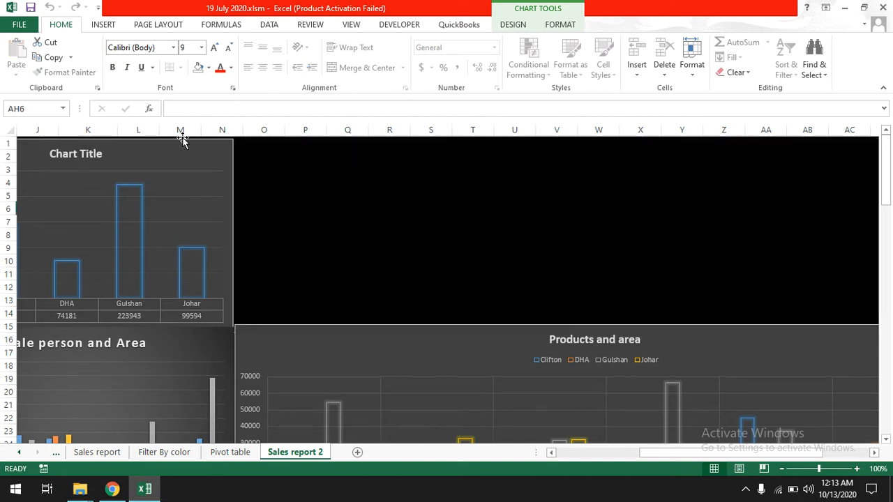
{"action": "left_click", "coordinate": [229, 144]}
Remove the black background from the whole sheet by setting all cells to No Fill
{"action": "left_click", "coordinate": [353, 191]}
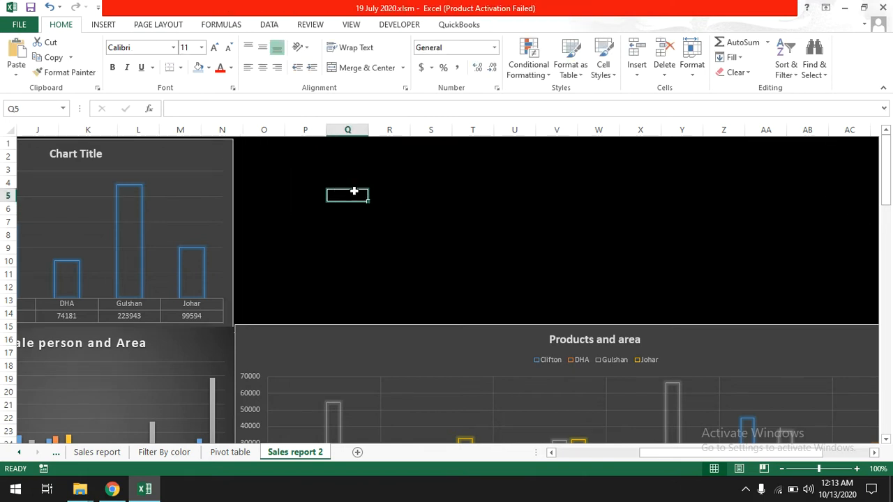
{"action": "key", "text": "ctrl+a"}
{"action": "left_click", "coordinate": [208, 68]}
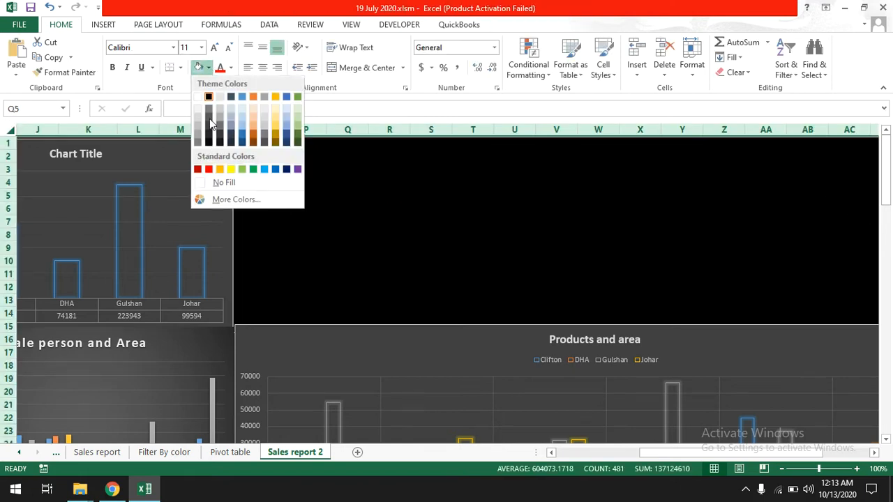
{"action": "left_click", "coordinate": [223, 183]}
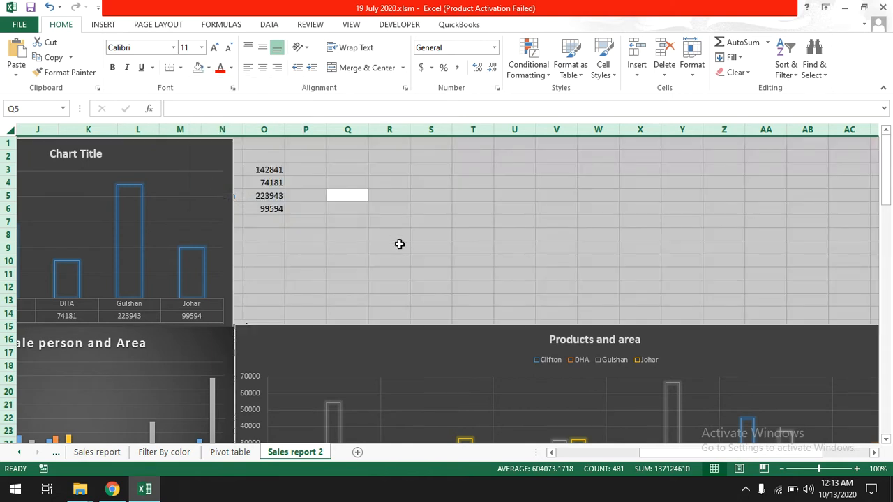
Delete the untitled area sales chart and the "Names and Sales" chart covering the worksheet data
{"action": "left_click", "coordinate": [226, 142]}
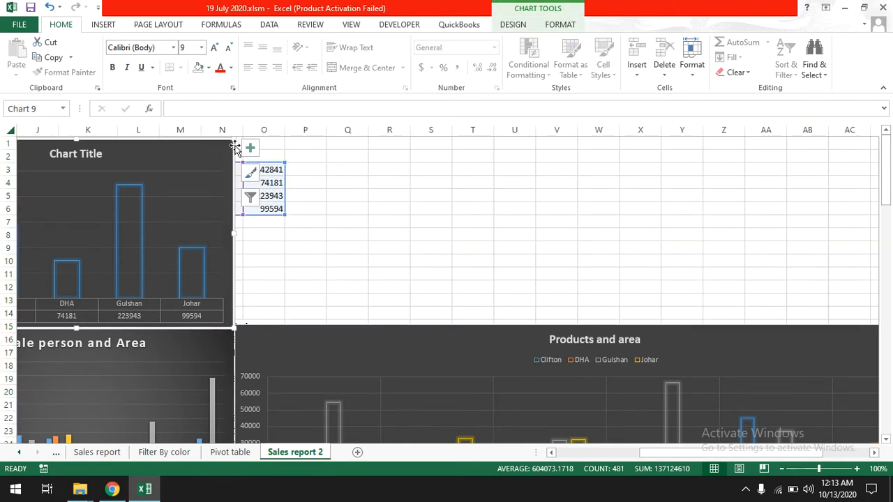
{"action": "key", "text": "Delete"}
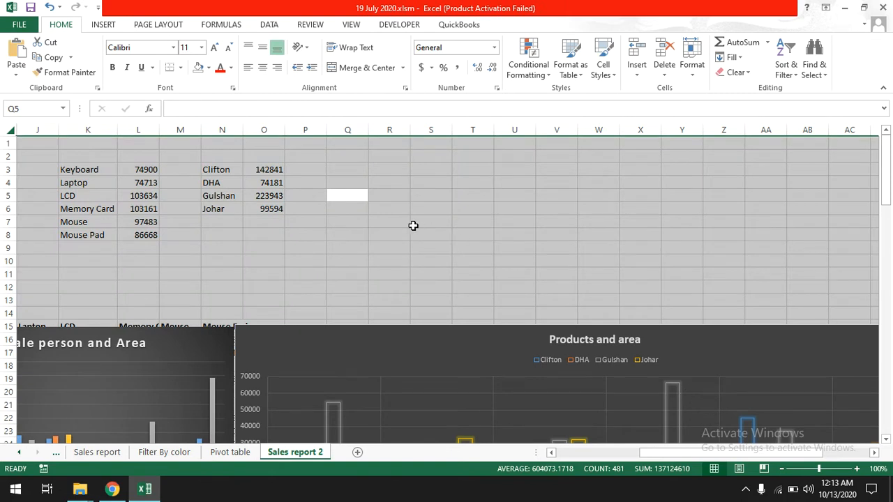
{"action": "left_click_drag", "start_coordinate": [656, 455], "coordinate": [574, 454]}
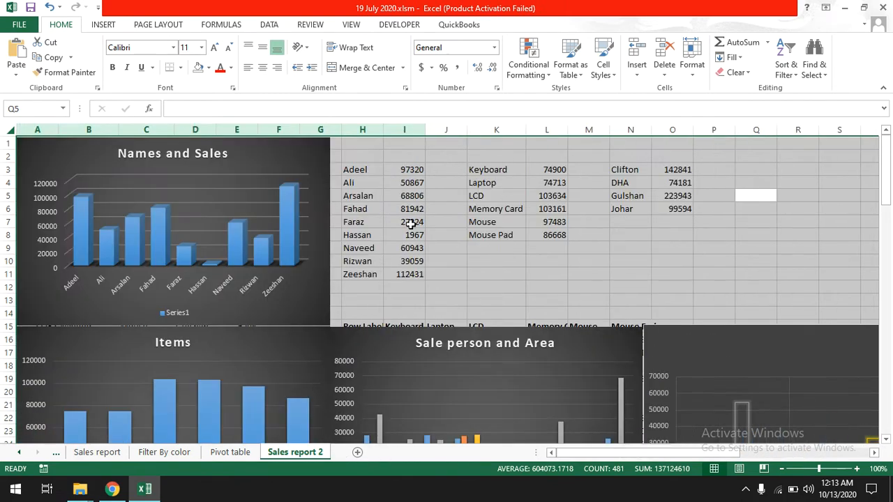
{"action": "left_click", "coordinate": [329, 145]}
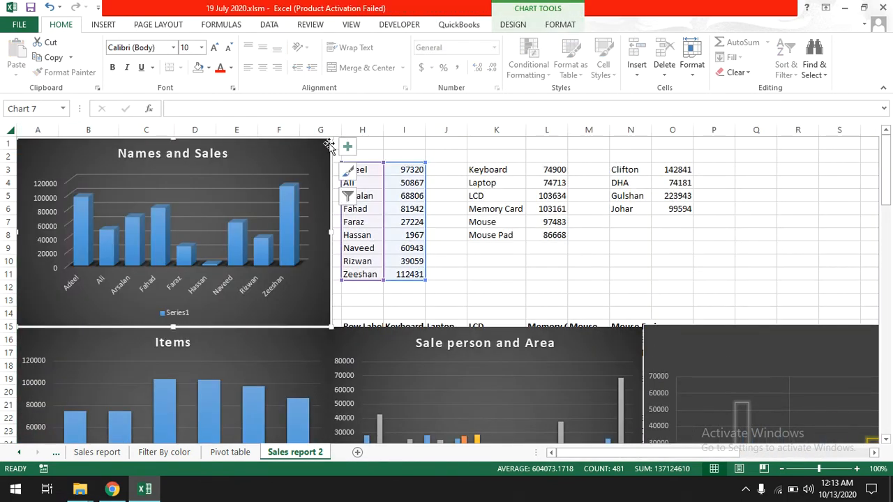
{"action": "key", "text": "Delete"}
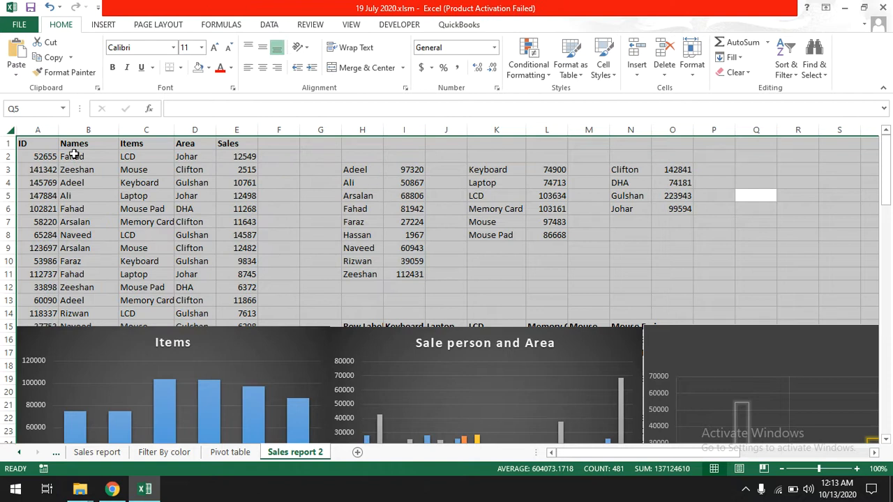
Examine the source sales table, especially the record in row 3, and the salesperson totals in H3:I11
{"action": "left_click_drag", "start_coordinate": [43, 143], "coordinate": [244, 273]}
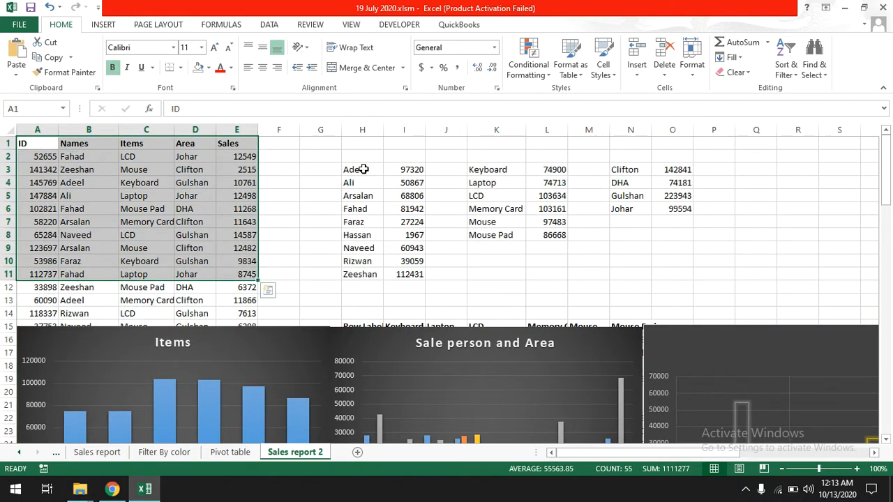
{"action": "left_click_drag", "start_coordinate": [242, 171], "coordinate": [245, 178]}
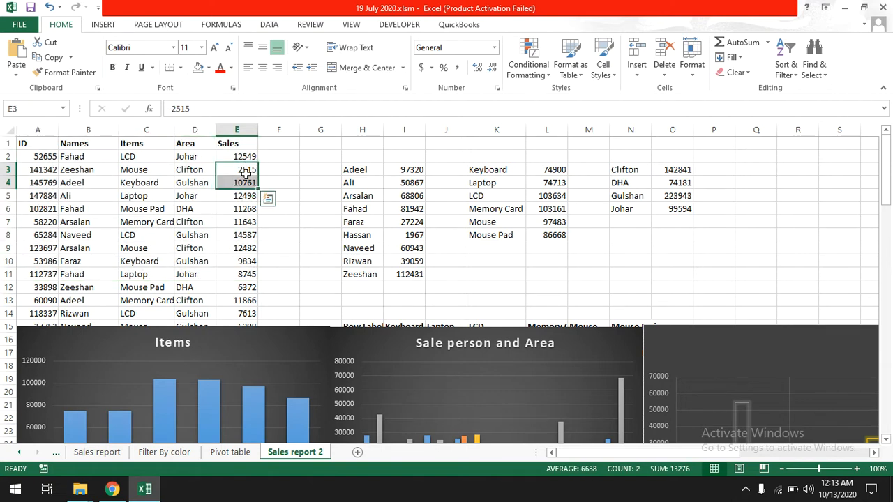
{"action": "left_click", "coordinate": [246, 170]}
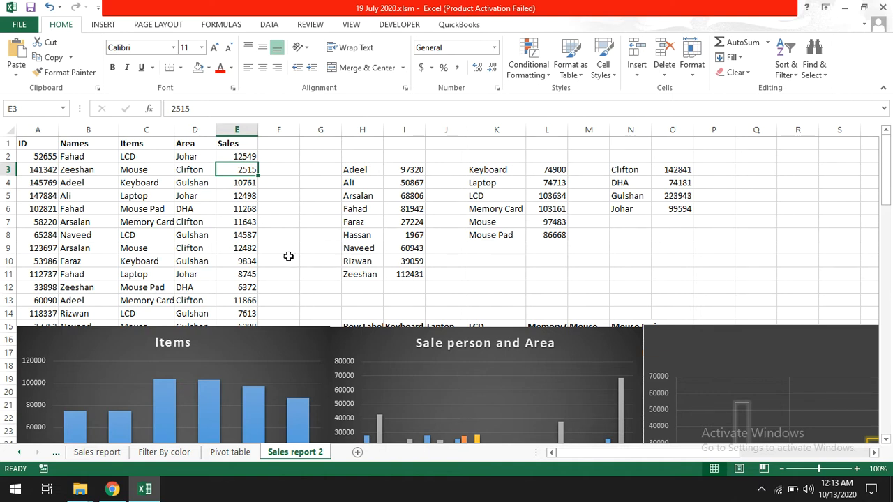
{"action": "left_click", "coordinate": [36, 170]}
{"action": "left_click_drag", "start_coordinate": [36, 169], "coordinate": [223, 167]}
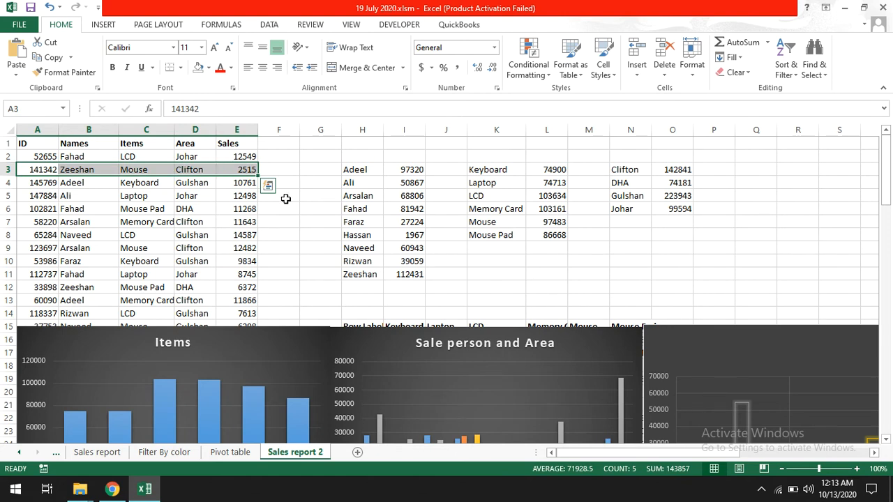
{"action": "left_click", "coordinate": [250, 167]}
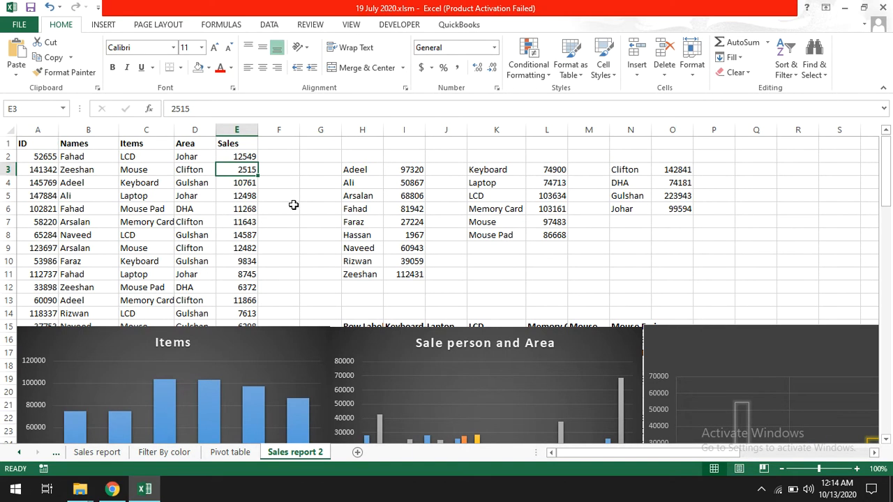
{"action": "left_click_drag", "start_coordinate": [885, 182], "coordinate": [887, 139]}
{"action": "left_click_drag", "start_coordinate": [364, 173], "coordinate": [402, 274]}
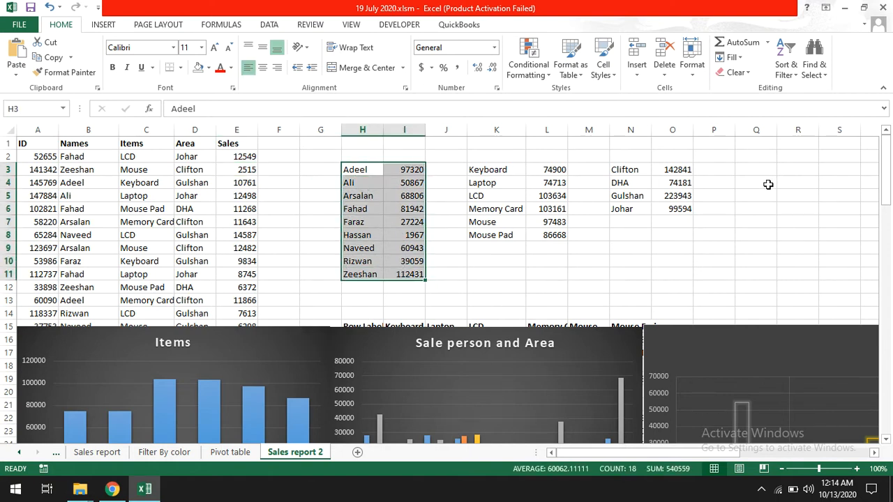
Delete the "Products and area" and "Sale person and Area" charts
{"action": "left_click", "coordinate": [711, 326]}
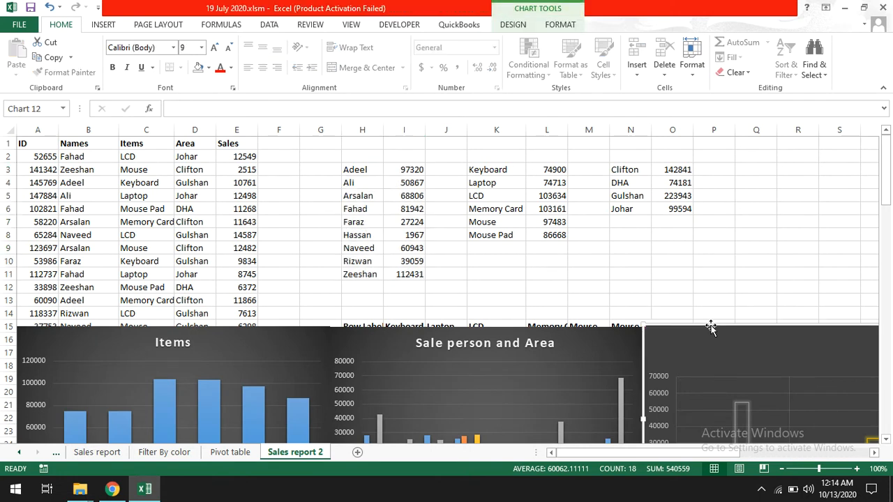
{"action": "key", "text": "Delete"}
{"action": "left_click", "coordinate": [590, 331]}
{"action": "key", "text": "Delete"}
Move the Items chart next to the item totals table, starting at column M near row 2
{"action": "left_click_drag", "start_coordinate": [294, 327], "coordinate": [749, 145]}
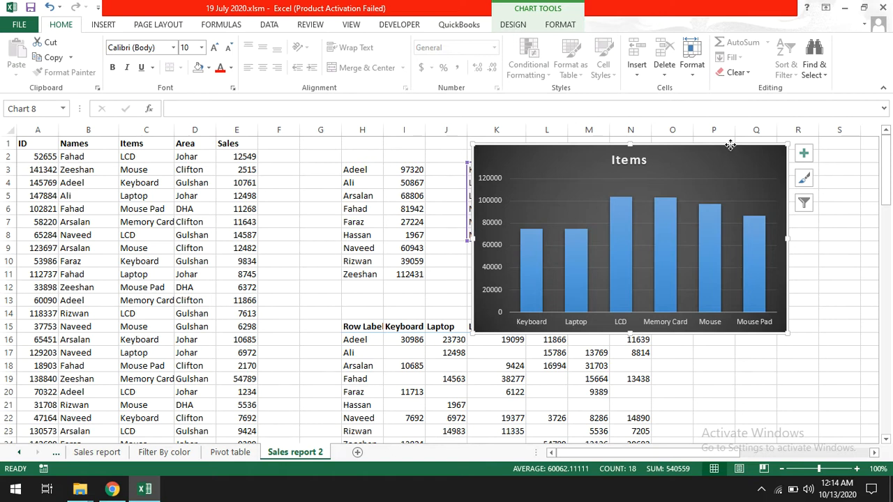
{"action": "left_click_drag", "start_coordinate": [730, 144], "coordinate": [829, 153]}
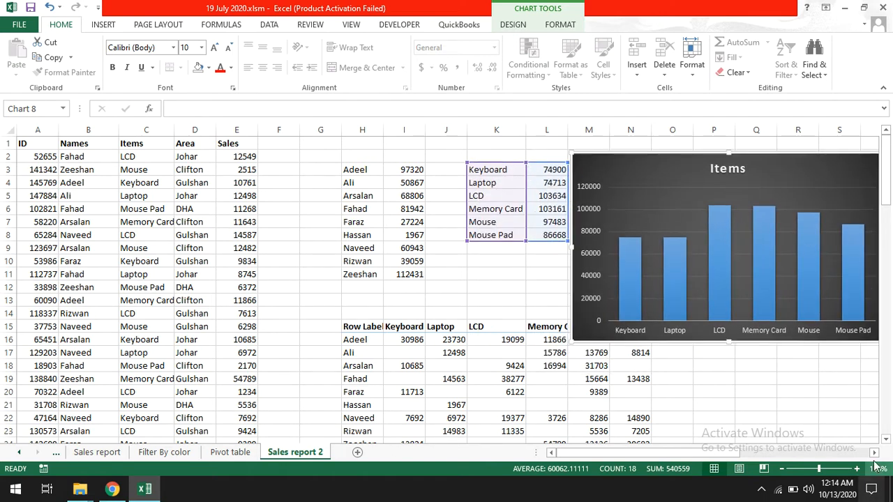
{"action": "scroll", "coordinate": [875, 464], "scroll_direction": "right", "scroll_amount": 2}
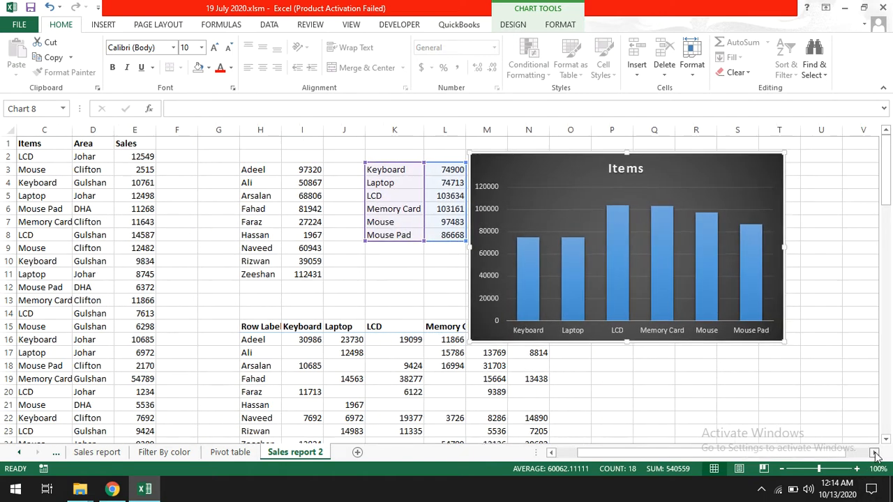
Set the Clifton mouse sale in cell E3 to 9515
{"action": "left_click", "coordinate": [132, 169]}
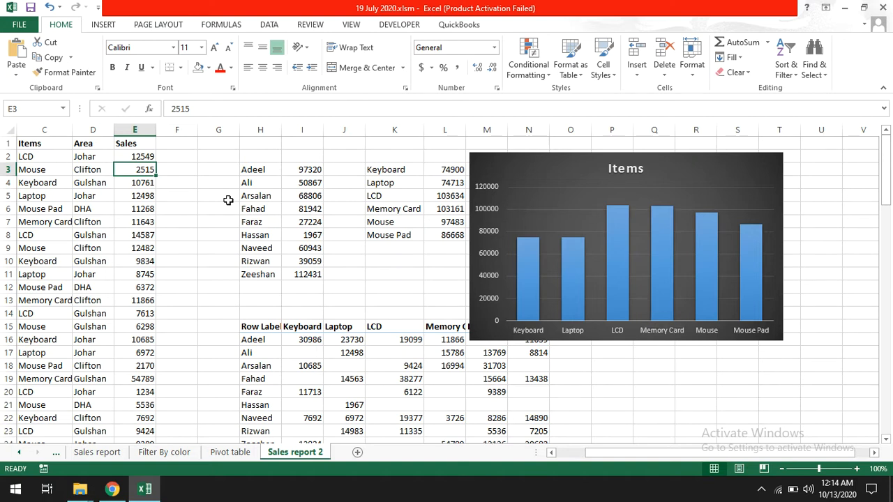
{"action": "type", "text": "95"}
{"action": "key", "text": "Return"}
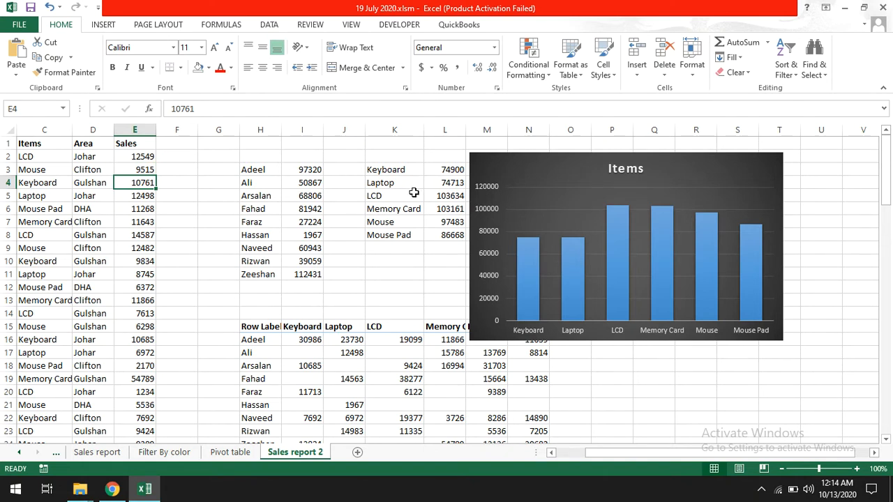
Compare the Items chart and the Pivot table sheet with the source data in columns A to E
{"action": "left_click", "coordinate": [510, 157]}
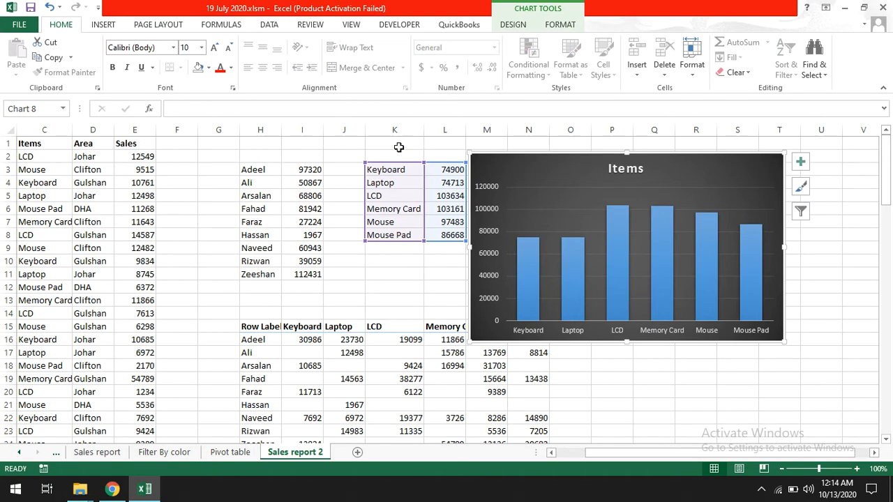
{"action": "left_click", "coordinate": [230, 452]}
{"action": "left_click", "coordinate": [139, 220]}
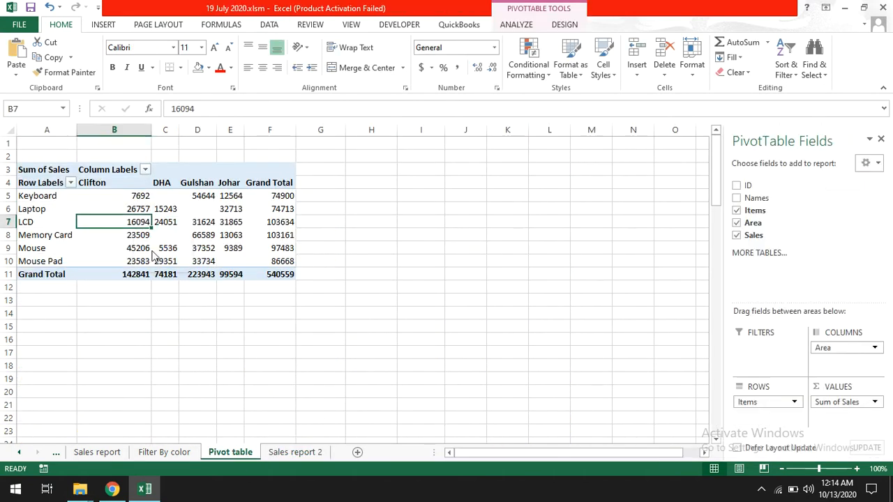
{"action": "left_click", "coordinate": [279, 452]}
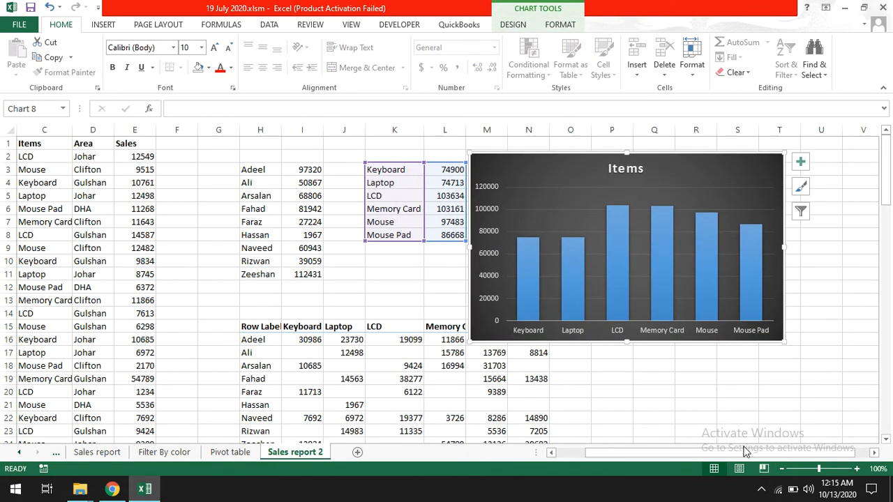
{"action": "left_click_drag", "start_coordinate": [617, 452], "coordinate": [166, 292]}
{"action": "left_click", "coordinate": [24, 143]}
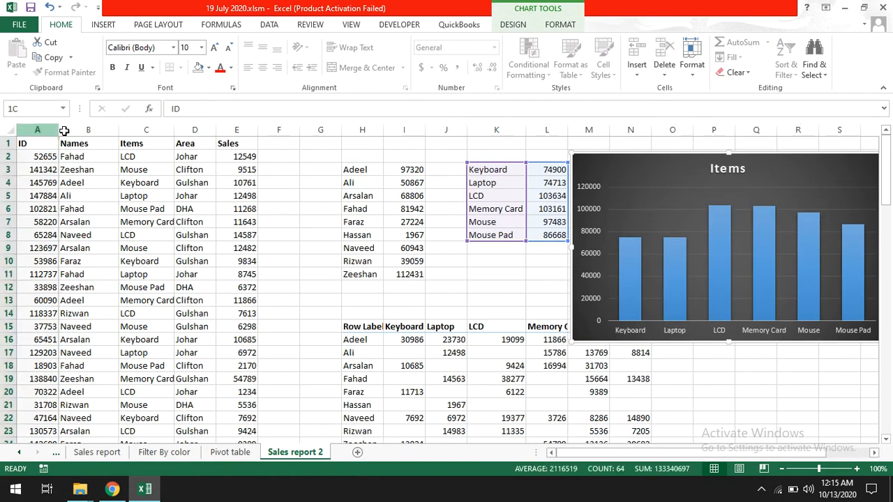
{"action": "key", "text": "ctrl+a"}
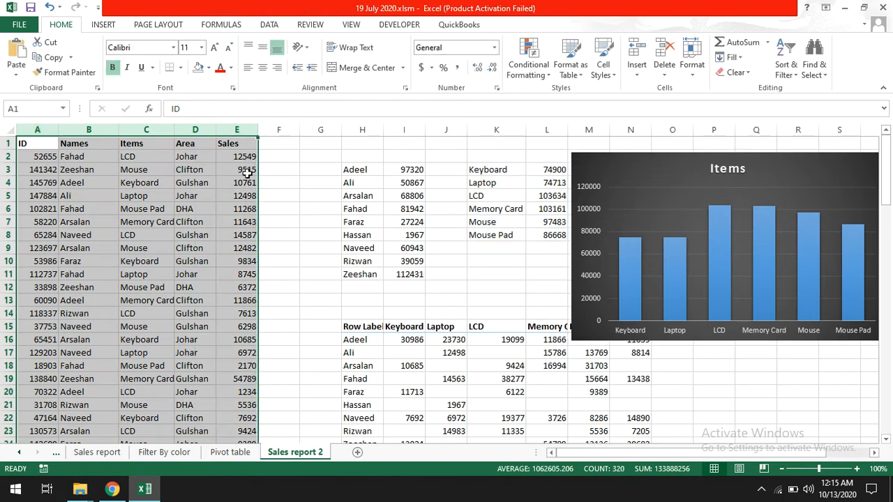
Clear the Items, Area and Sales fields from the pivot table on the Pivot table sheet
{"action": "left_click", "coordinate": [230, 452]}
{"action": "left_click", "coordinate": [230, 208]}
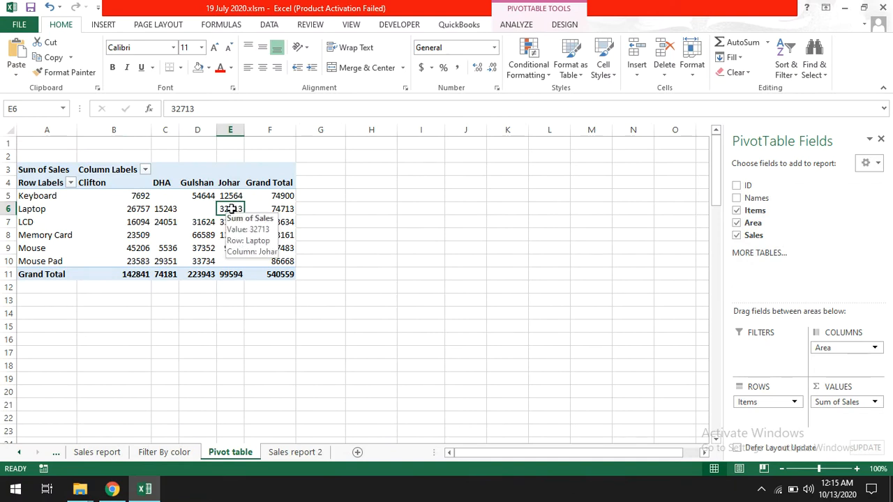
{"action": "left_click", "coordinate": [515, 25]}
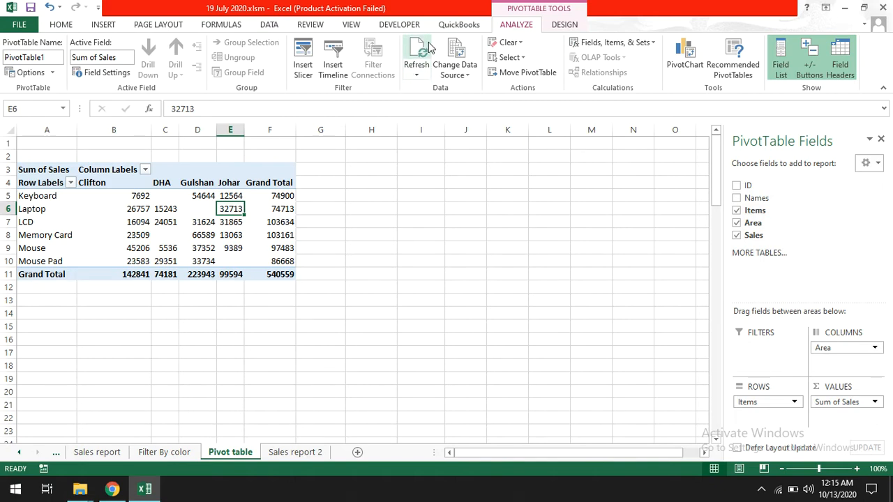
{"action": "left_click", "coordinate": [736, 210]}
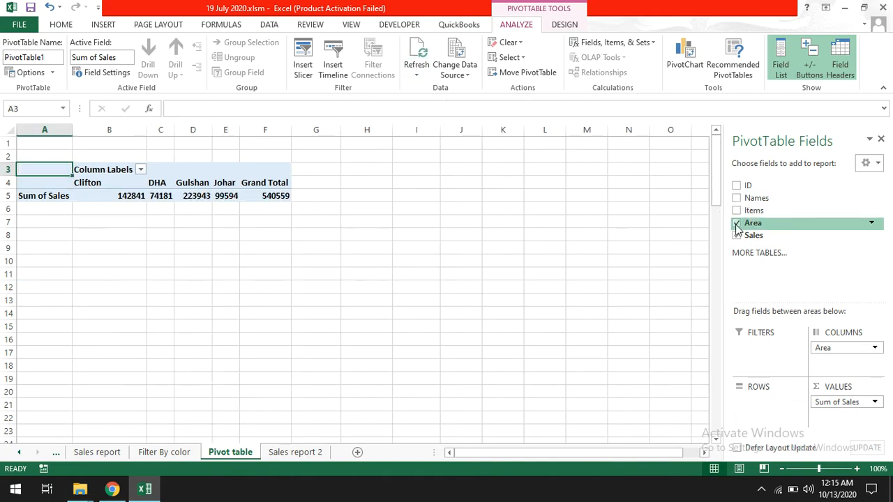
{"action": "left_click", "coordinate": [736, 223]}
{"action": "left_click", "coordinate": [736, 235]}
Rebuild the pivot table with Items as rows and Sum of Sales as values, leaving Names out
{"action": "left_click", "coordinate": [736, 198]}
{"action": "left_click", "coordinate": [736, 198]}
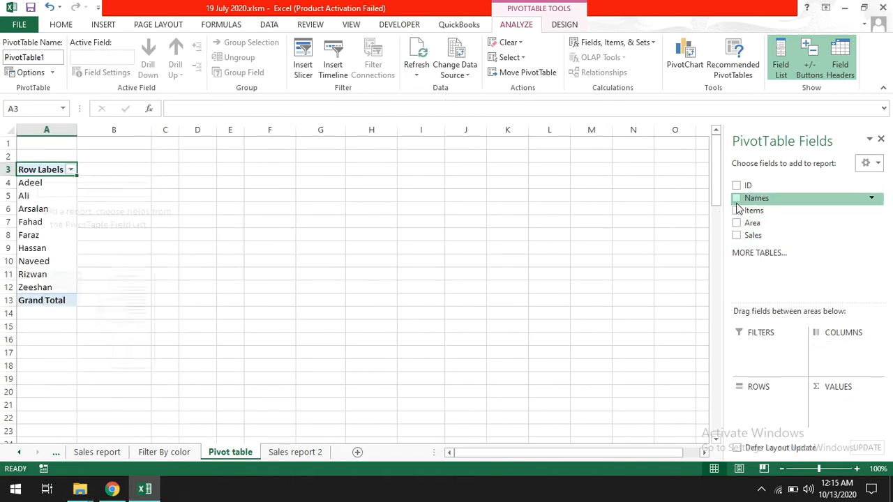
{"action": "left_click", "coordinate": [736, 198]}
{"action": "left_click", "coordinate": [736, 198]}
{"action": "left_click", "coordinate": [736, 210]}
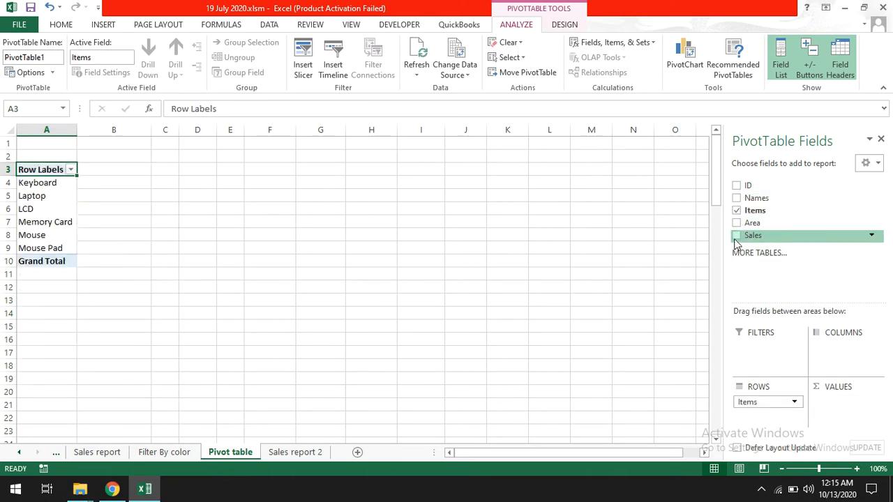
{"action": "left_click", "coordinate": [736, 235]}
Refresh the pivot table to take in the changed mouse sale, and return to the Items chart on Sales report 2
{"action": "left_click_drag", "start_coordinate": [40, 237], "coordinate": [58, 235]}
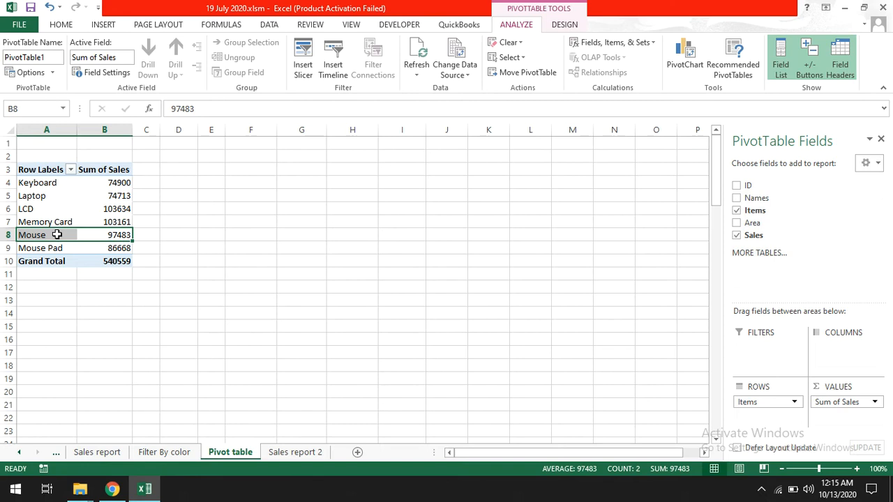
{"action": "left_click", "coordinate": [419, 48]}
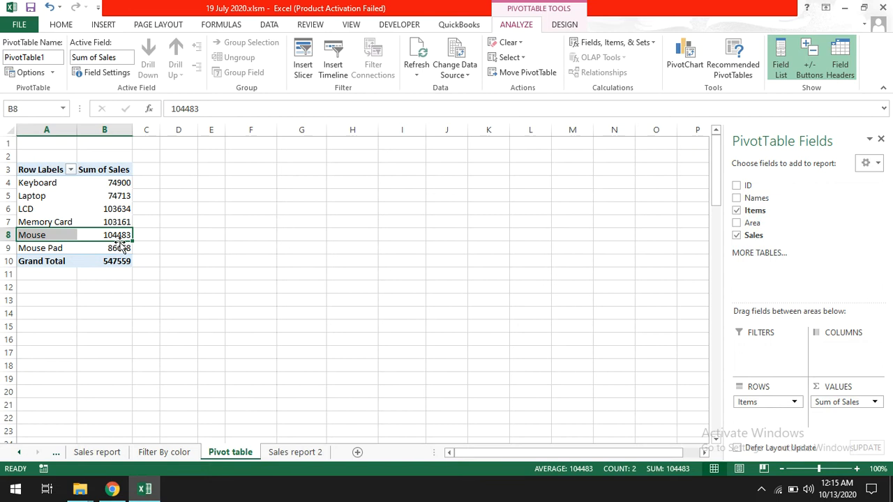
{"action": "left_click", "coordinate": [315, 451]}
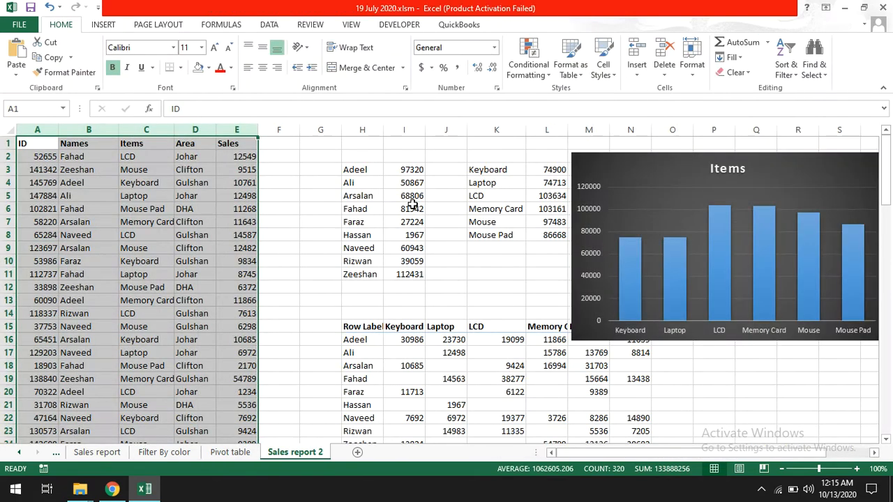
{"action": "left_click", "coordinate": [678, 156]}
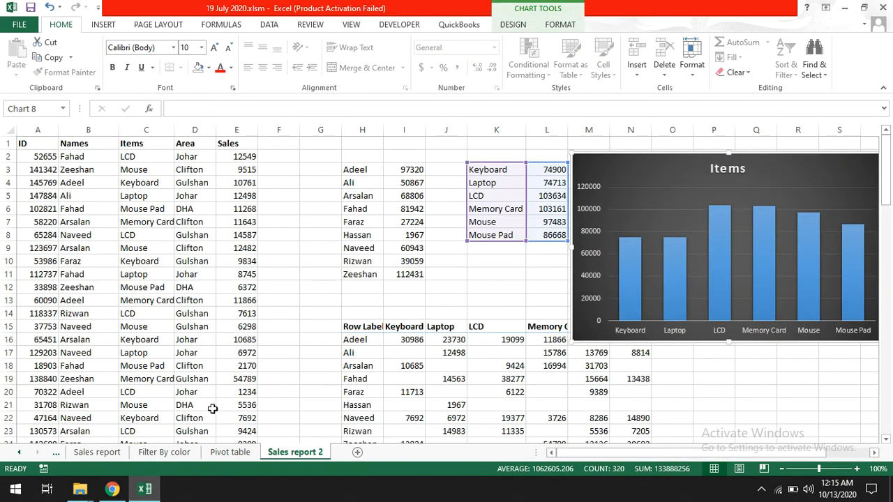
Copy the six item totals from the Pivot table sheet over the item summary starting at K3 on Sales report 2
{"action": "left_click", "coordinate": [230, 452]}
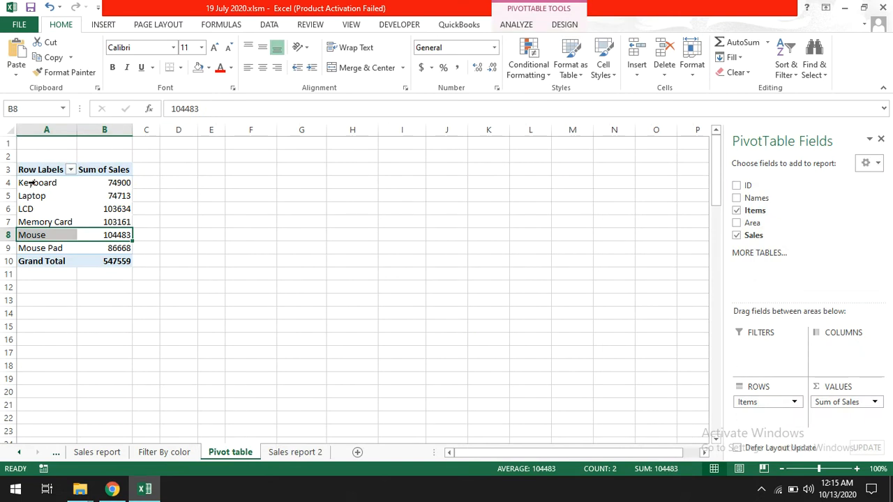
{"action": "left_click_drag", "start_coordinate": [31, 183], "coordinate": [44, 242]}
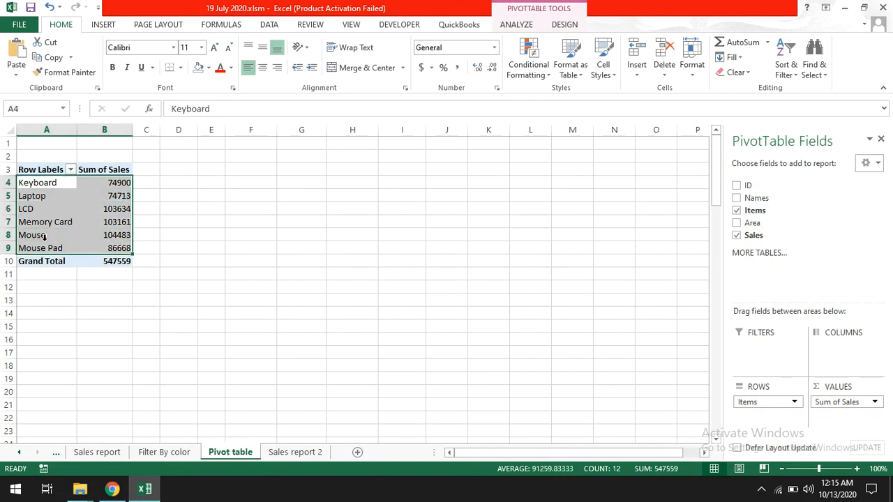
{"action": "key", "text": "ctrl+c"}
{"action": "left_click", "coordinate": [274, 452]}
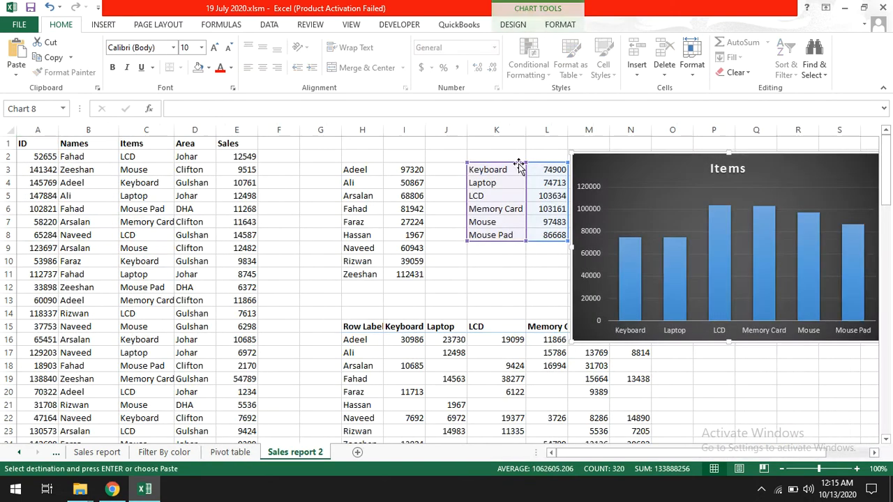
{"action": "left_click", "coordinate": [475, 168]}
{"action": "right_click", "coordinate": [475, 168]}
{"action": "key", "text": "ctrl+v"}
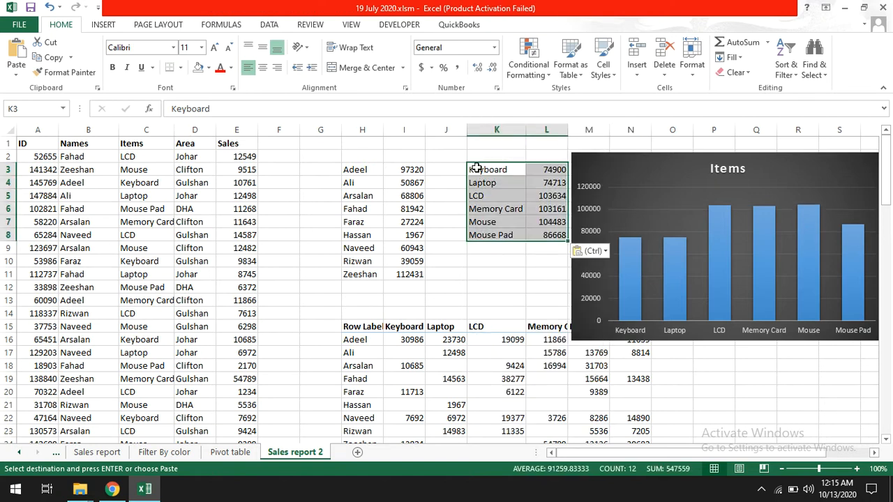
Undo and redo the pasted item totals to compare the Mouse bar in the Items chart
{"action": "mouse_move", "coordinate": [814, 208]}
{"action": "key", "text": "ctrl+z"}
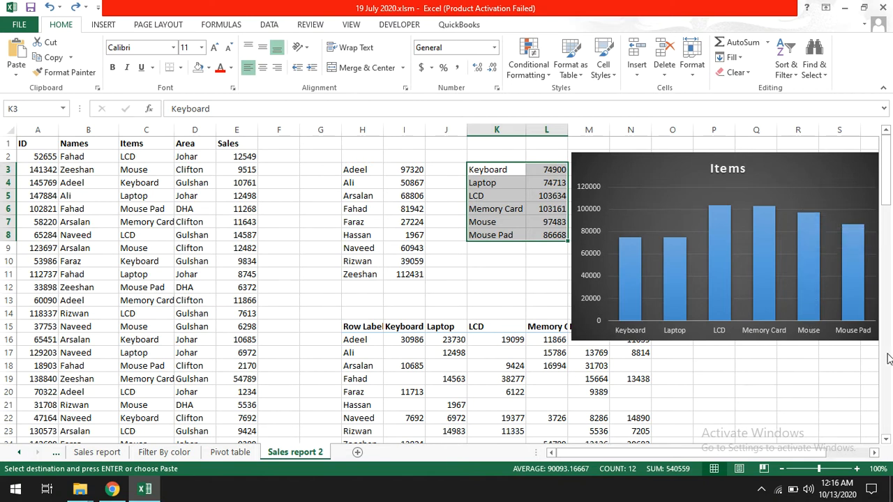
{"action": "key", "text": "ctrl+y"}
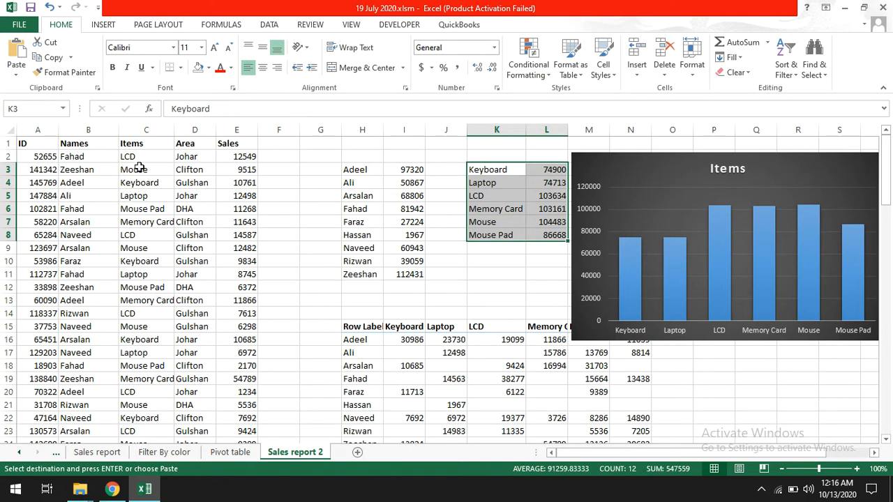
Examine the name, item, area and sales entries of the mouse sale in row 3
{"action": "left_click_drag", "start_coordinate": [140, 169], "coordinate": [237, 170]}
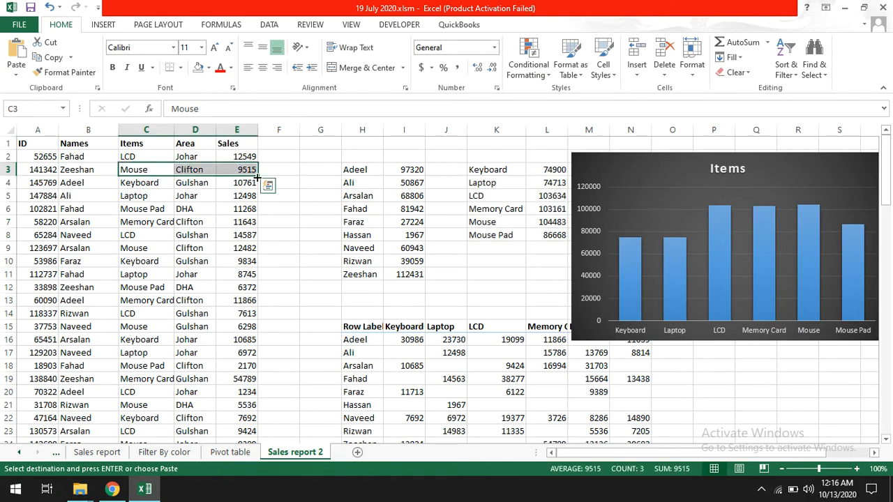
{"action": "left_click", "coordinate": [244, 168]}
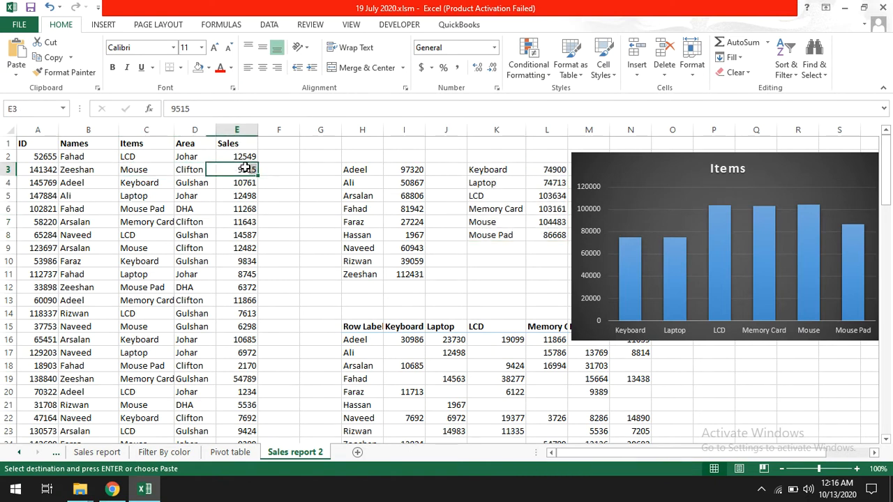
{"action": "left_click", "coordinate": [207, 169]}
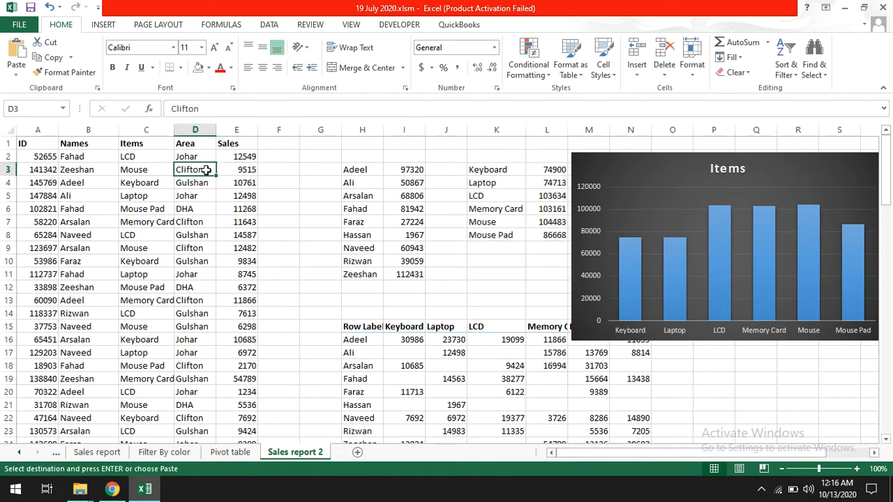
{"action": "left_click", "coordinate": [83, 170]}
{"action": "mouse_move", "coordinate": [90, 170]}
{"action": "left_mouse_down"}
{"action": "mouse_move", "coordinate": [138, 170]}
{"action": "mouse_move", "coordinate": [96, 169]}
{"action": "left_mouse_up"}
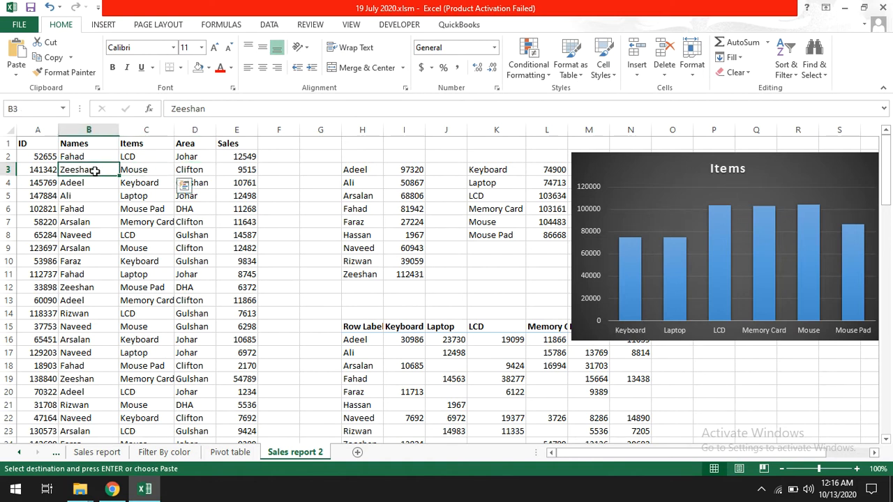
{"action": "left_click", "coordinate": [182, 170]}
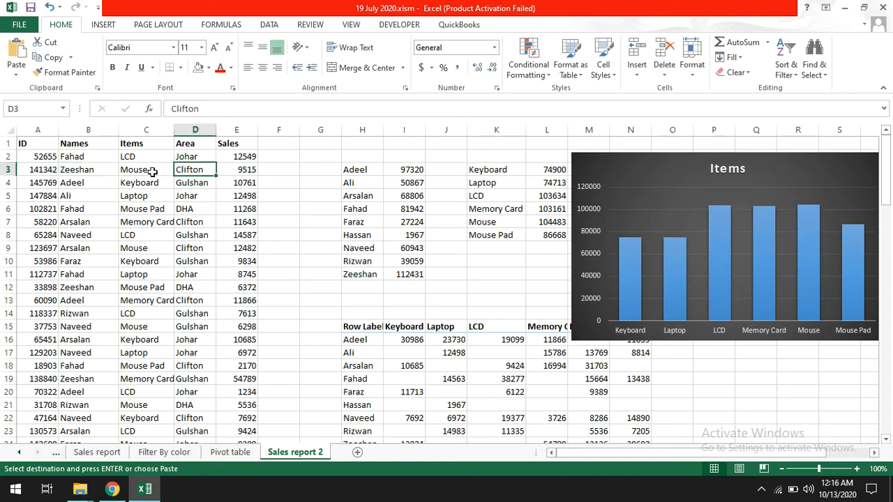
{"action": "left_click_drag", "start_coordinate": [152, 171], "coordinate": [179, 172]}
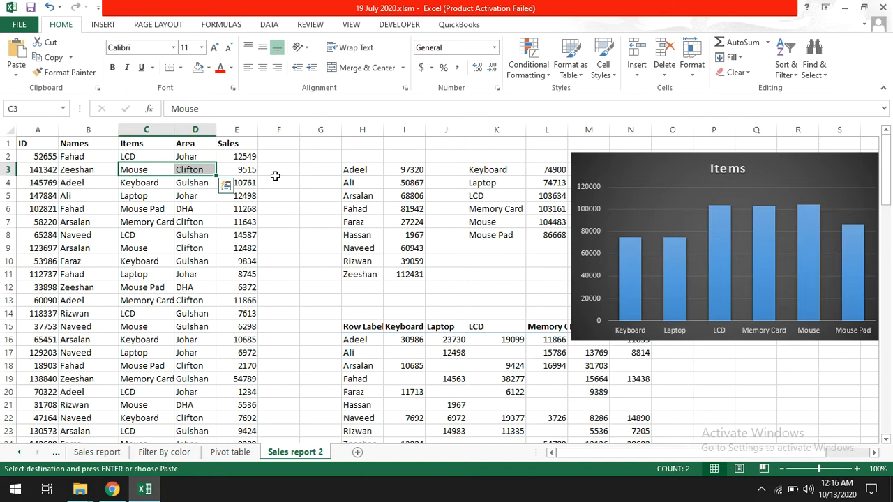
Delete the Items chart and columns H to P with the pasted summary tables from Sales report 2
{"action": "left_click", "coordinate": [637, 152]}
{"action": "key", "text": "Delete"}
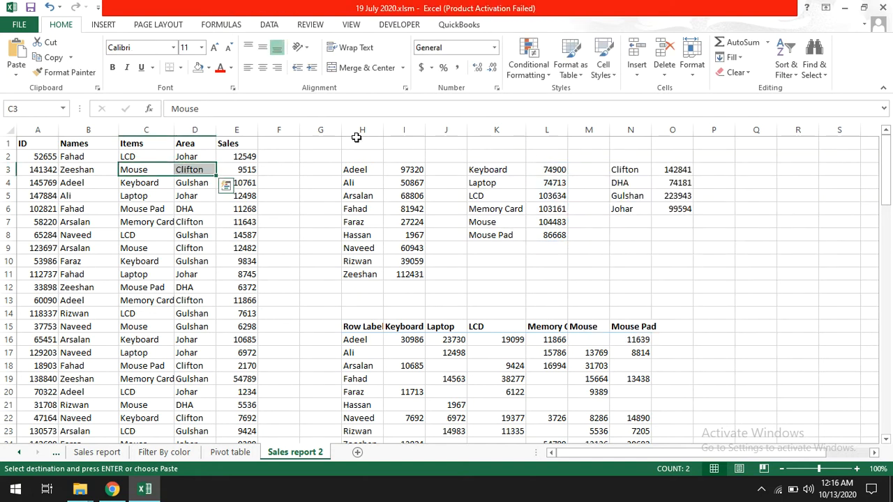
{"action": "left_click_drag", "start_coordinate": [357, 132], "coordinate": [731, 140]}
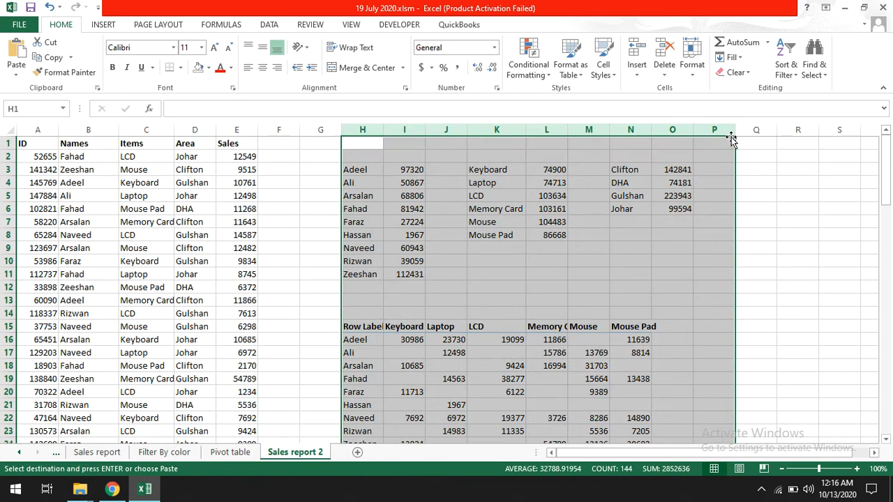
{"action": "key", "text": "ctrl+minus"}
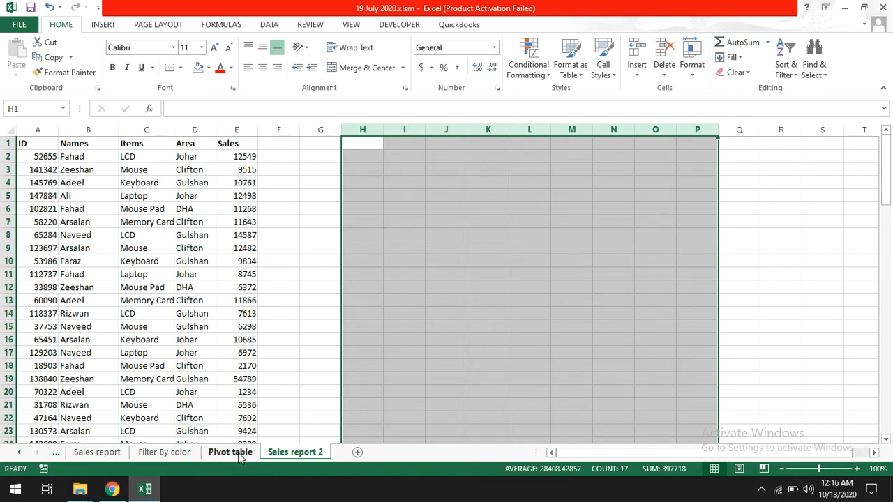
{"action": "left_click", "coordinate": [230, 452]}
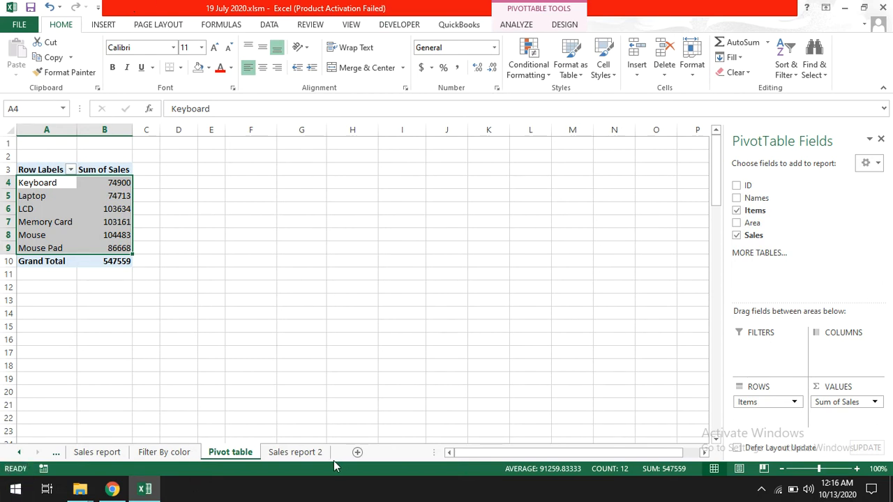
{"action": "left_click", "coordinate": [295, 452]}
{"action": "left_click_drag", "start_coordinate": [38, 130], "coordinate": [230, 120]}
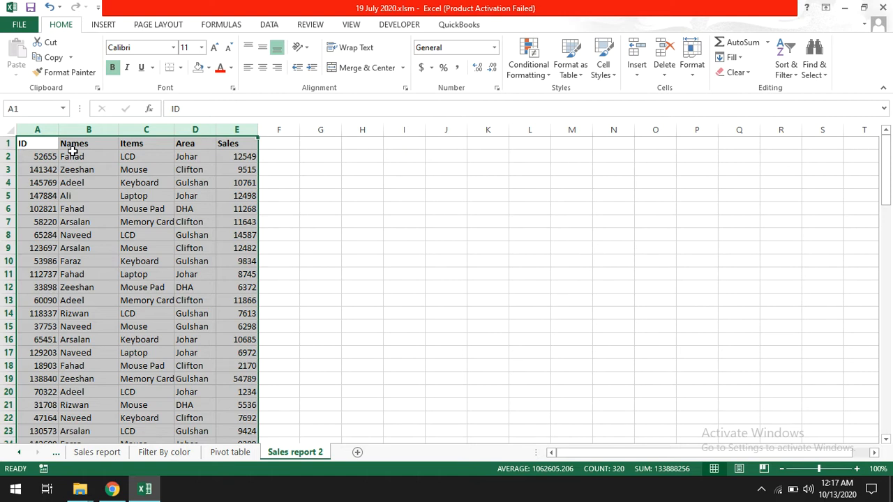
{"action": "left_click_drag", "start_coordinate": [362, 151], "coordinate": [365, 184]}
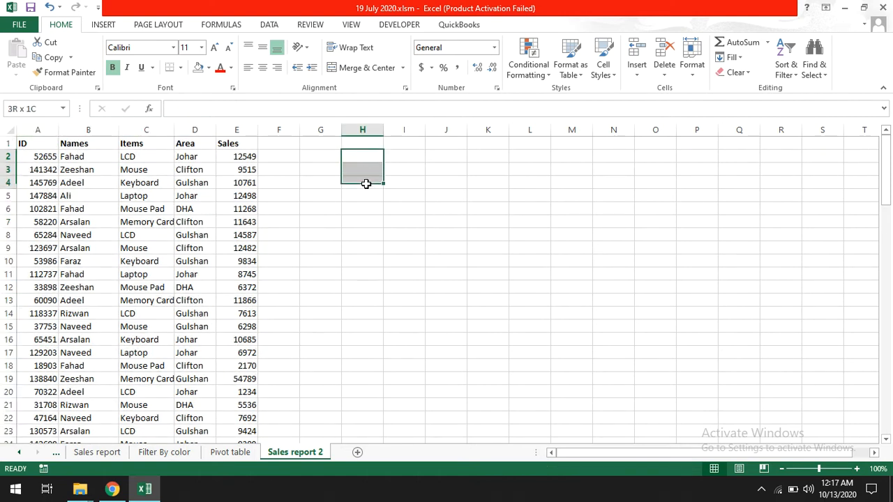
{"action": "left_click_drag", "start_coordinate": [395, 152], "coordinate": [408, 235]}
{"action": "left_click_drag", "start_coordinate": [458, 157], "coordinate": [446, 275]}
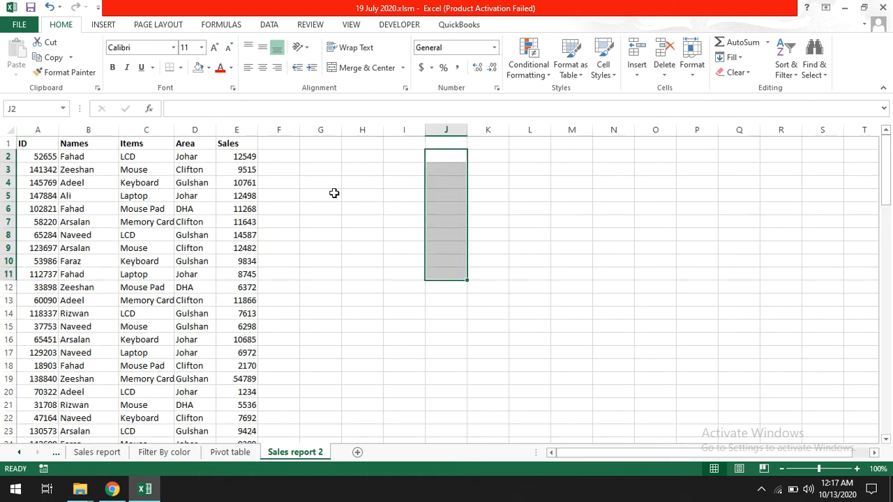
{"action": "left_click_drag", "start_coordinate": [345, 195], "coordinate": [349, 160]}
{"action": "left_click", "coordinate": [349, 160]}
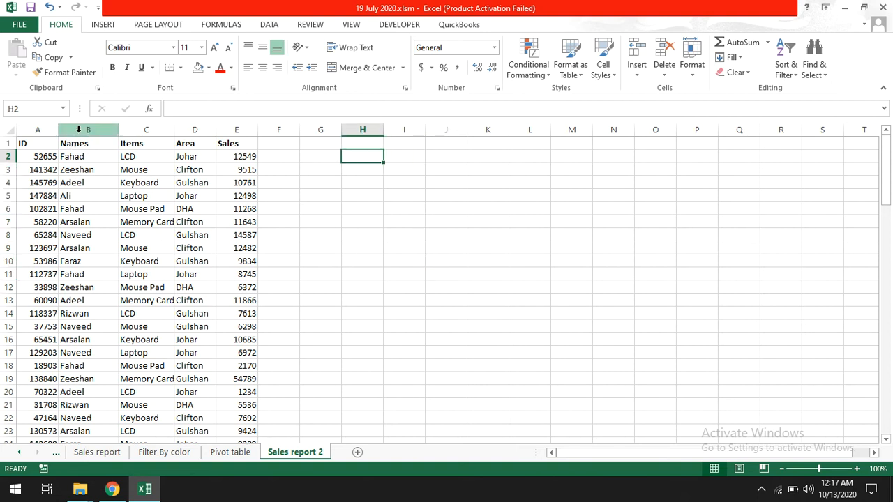
Copy the whole Names column from column B into column I, starting at I1
{"action": "left_click_drag", "start_coordinate": [81, 143], "coordinate": [79, 282]}
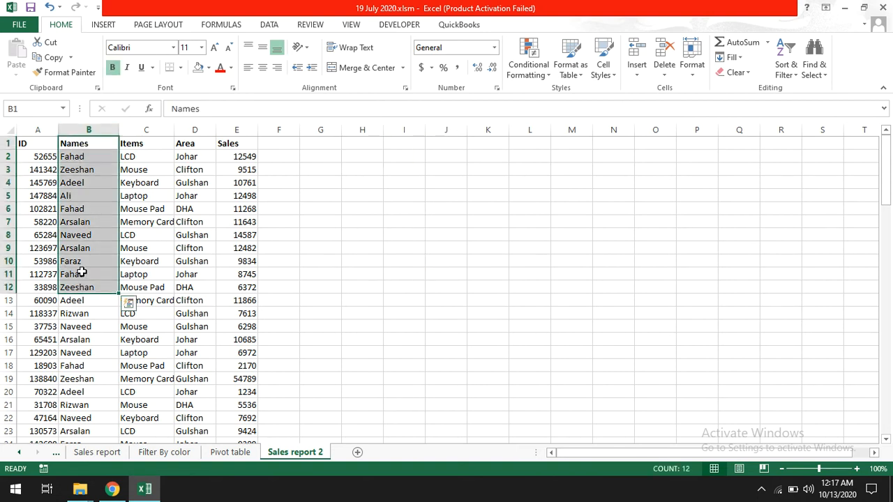
{"action": "left_click", "coordinate": [89, 130]}
{"action": "key", "text": "ctrl+c"}
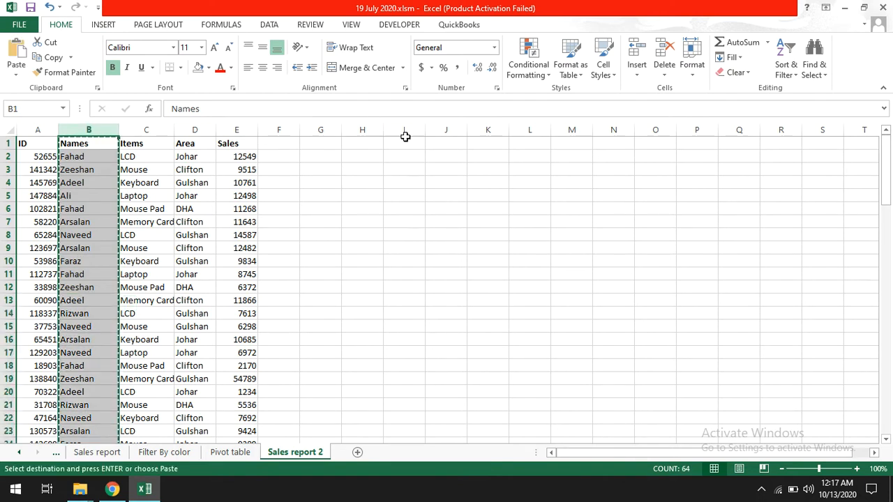
{"action": "left_click", "coordinate": [404, 143]}
{"action": "key", "text": "ctrl+v"}
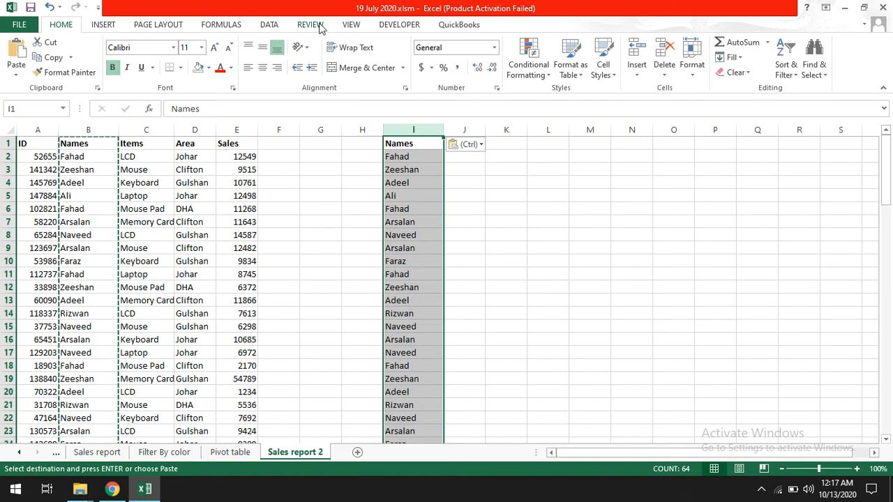
Remove the duplicates from the copied Names list in column I, continuing with the current selection only
{"action": "left_click", "coordinate": [268, 25]}
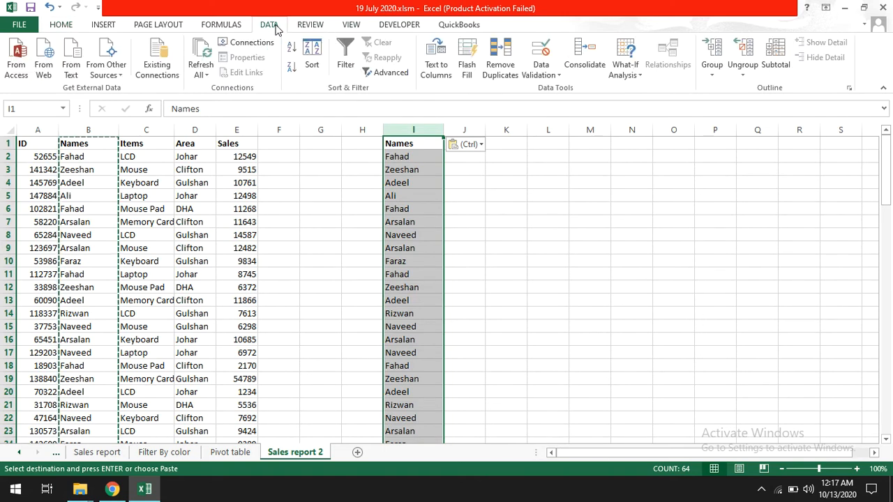
{"action": "left_click", "coordinate": [500, 67]}
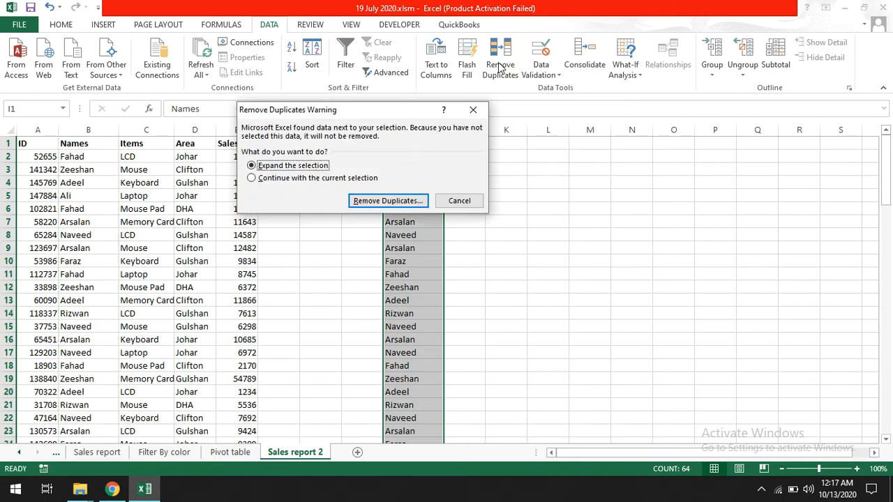
{"action": "left_click", "coordinate": [303, 183]}
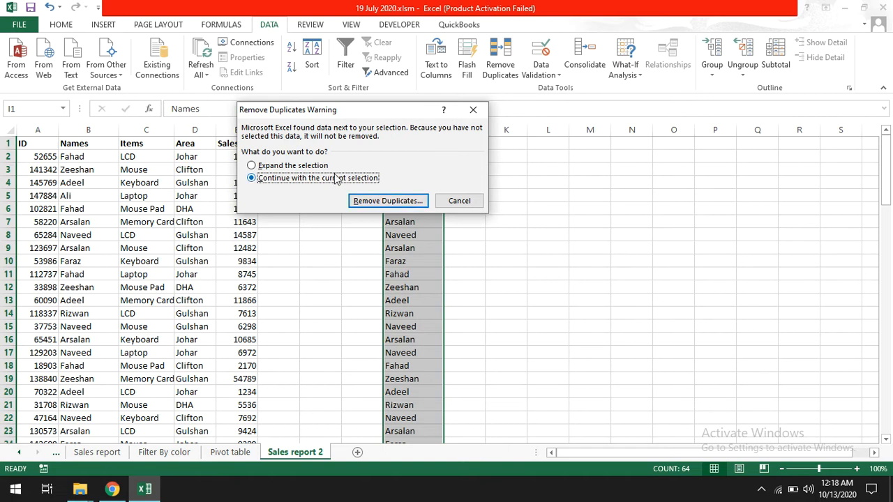
{"action": "left_click", "coordinate": [389, 202]}
{"action": "left_click", "coordinate": [415, 238]}
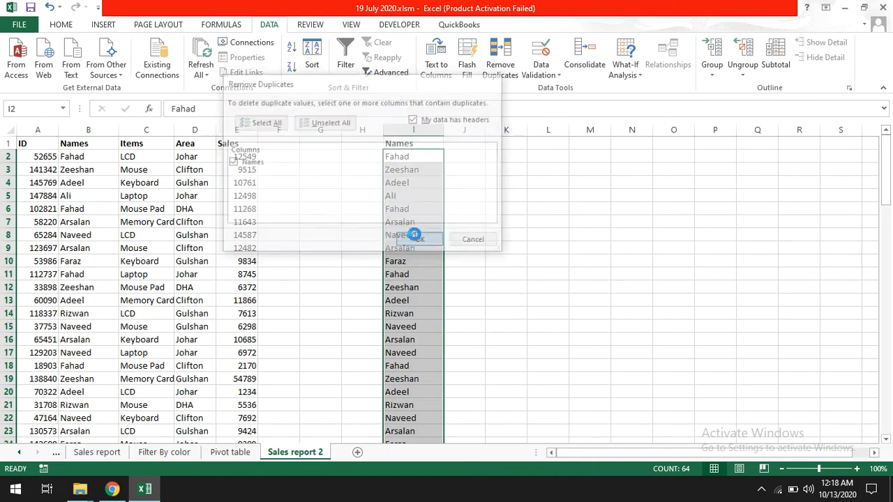
{"action": "left_click", "coordinate": [449, 277]}
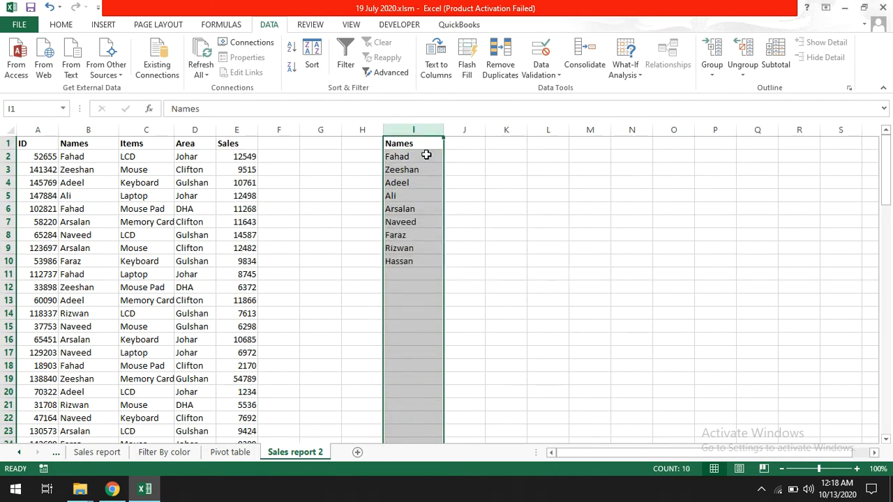
{"action": "left_click_drag", "start_coordinate": [426, 155], "coordinate": [418, 260]}
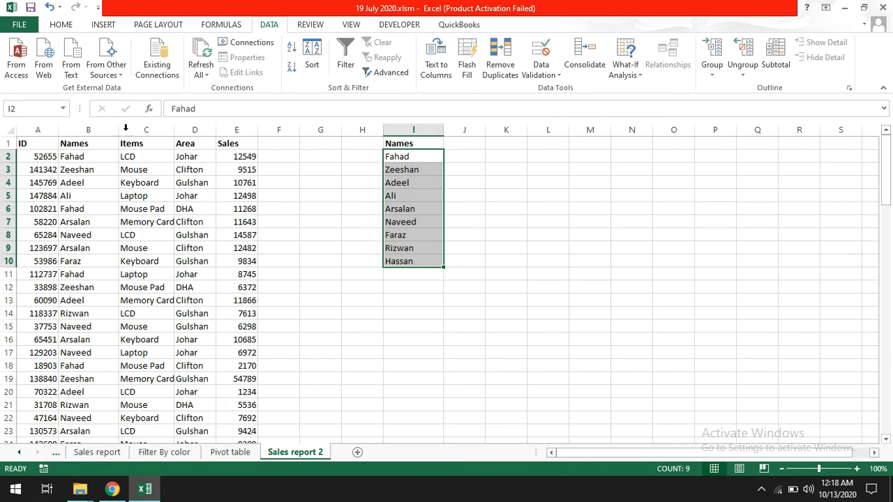
Copy the Items list with its header from column C to K1
{"action": "left_click", "coordinate": [150, 144]}
{"action": "key", "text": "ctrl+shift+Down"}
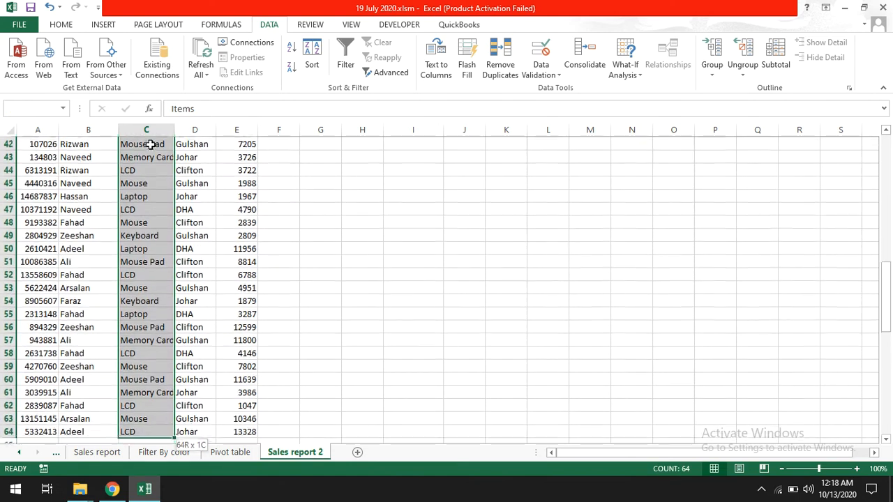
{"action": "key", "text": "ctrl+c"}
{"action": "left_click_drag", "start_coordinate": [889, 263], "coordinate": [889, 139]}
{"action": "left_click", "coordinate": [508, 146]}
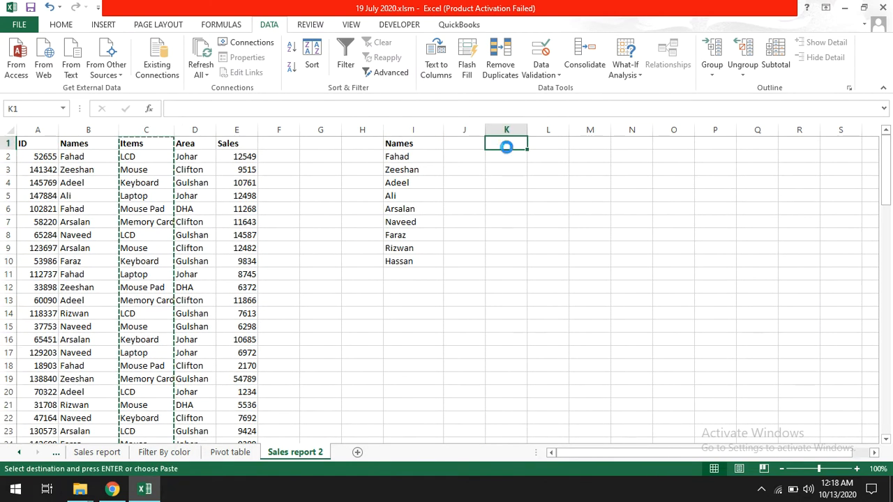
{"action": "key", "text": "ctrl+v"}
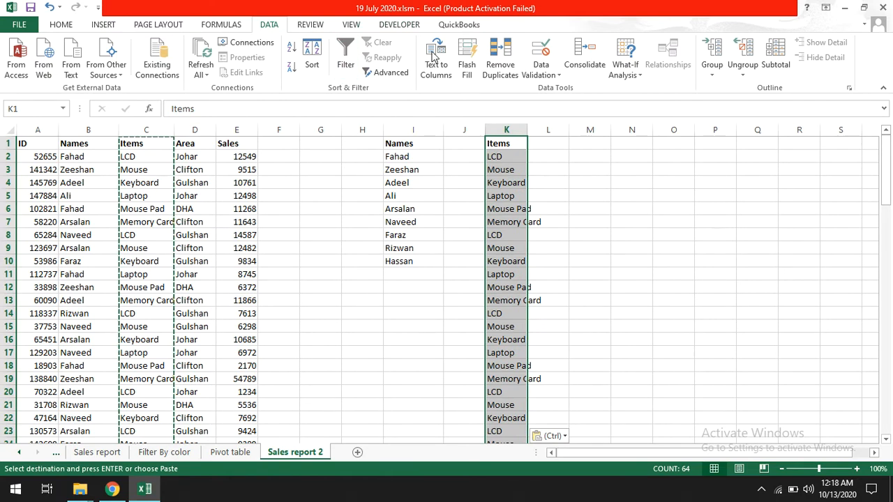
Remove the duplicates from the copied Items list in column K, limited to the current selection
{"action": "left_click", "coordinate": [502, 63]}
{"action": "left_click", "coordinate": [310, 180]}
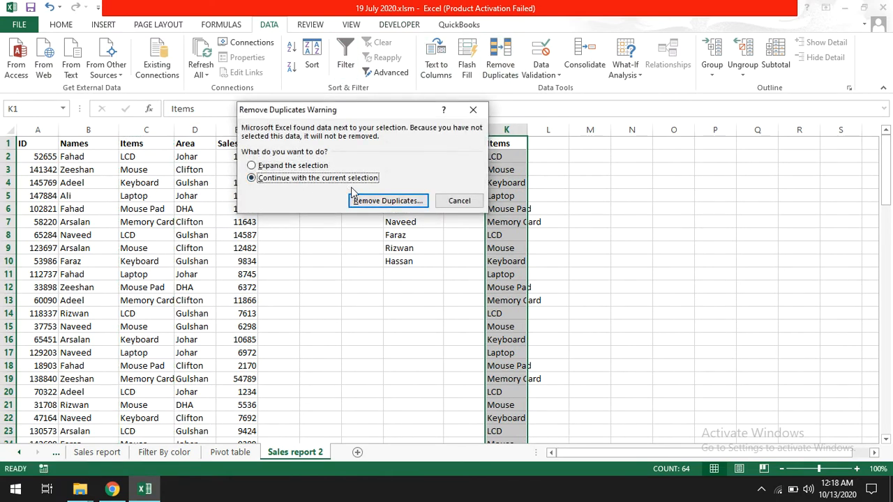
{"action": "left_click", "coordinate": [389, 200]}
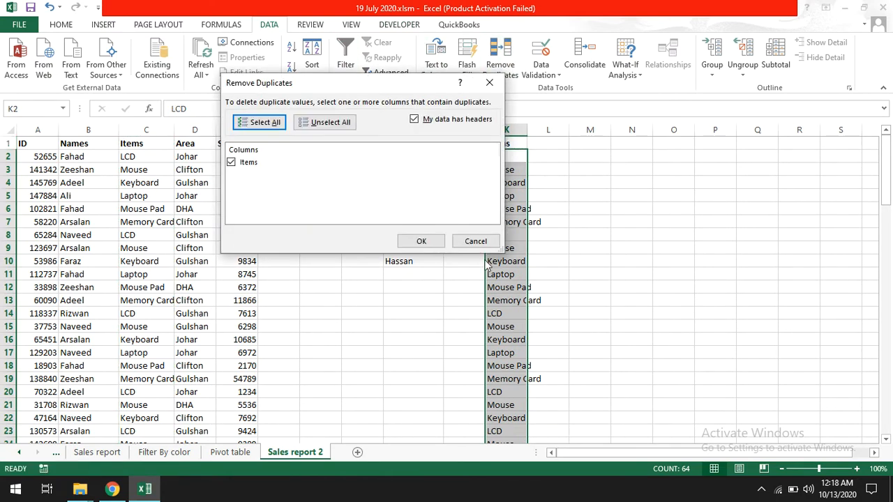
{"action": "left_click", "coordinate": [422, 241]}
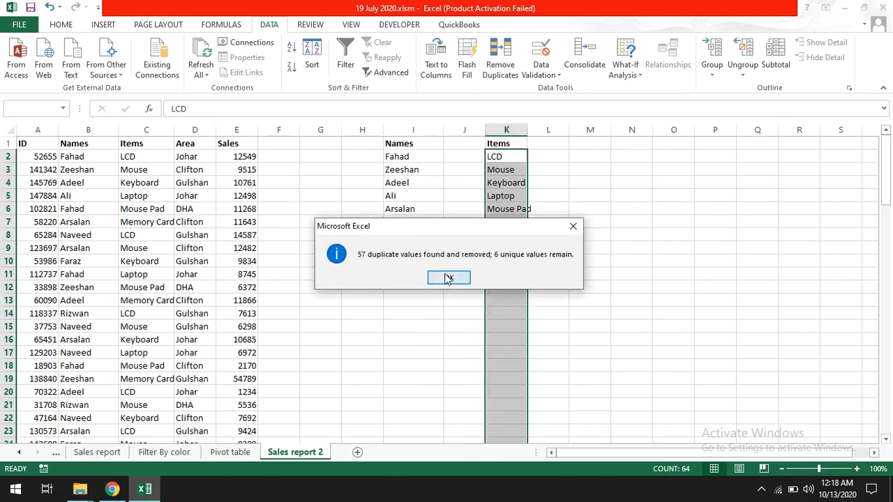
Autofit column K to the width of the de-duplicated Items list
{"action": "left_click", "coordinate": [450, 276]}
{"action": "left_click", "coordinate": [512, 162]}
{"action": "left_click_drag", "start_coordinate": [512, 162], "coordinate": [512, 222]}
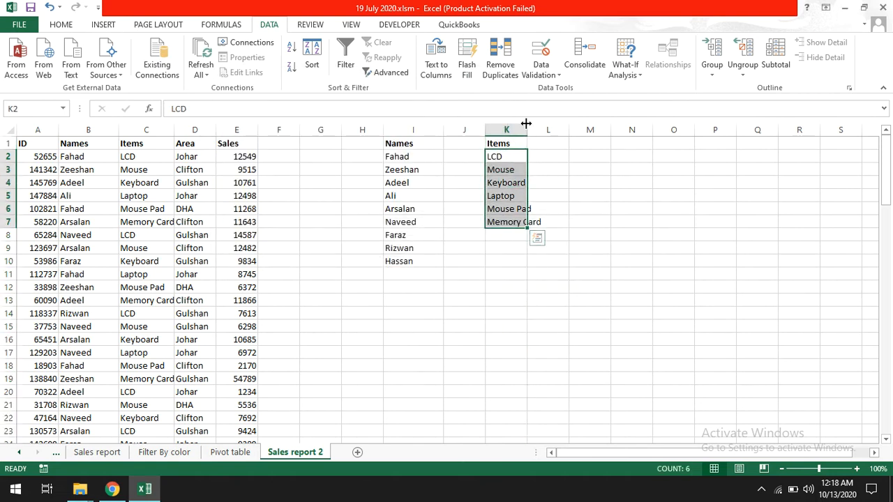
{"action": "double_click", "coordinate": [528, 130]}
Copy the whole Area column from column D into column M
{"action": "left_click", "coordinate": [195, 130]}
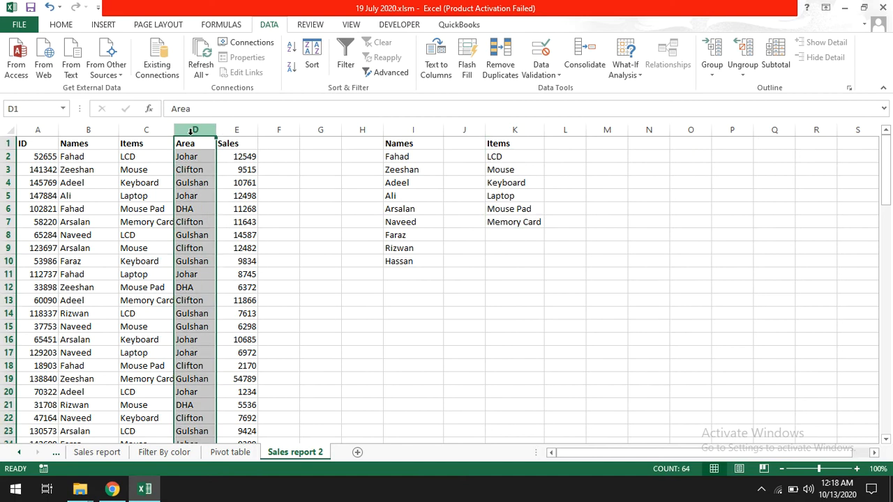
{"action": "key", "text": "ctrl+c"}
{"action": "left_click", "coordinate": [595, 130]}
{"action": "key", "text": "ctrl+v"}
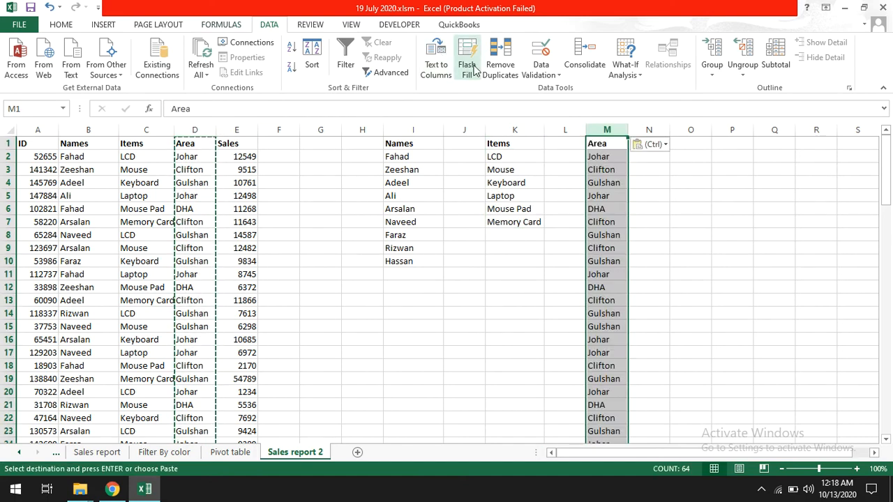
Remove the duplicates from the copied Area list in column M and widen the column slightly
{"action": "left_click", "coordinate": [500, 58]}
{"action": "left_click", "coordinate": [419, 241]}
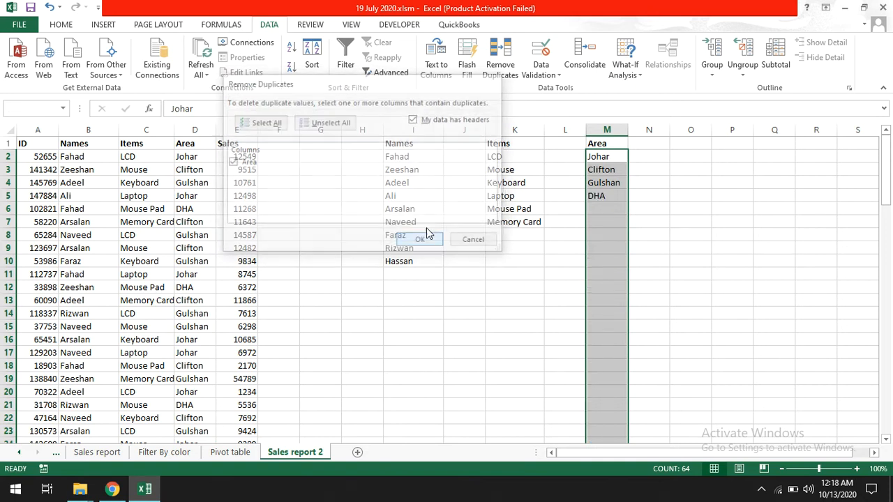
{"action": "left_click", "coordinate": [452, 277]}
{"action": "left_click_drag", "start_coordinate": [627, 128], "coordinate": [635, 128]}
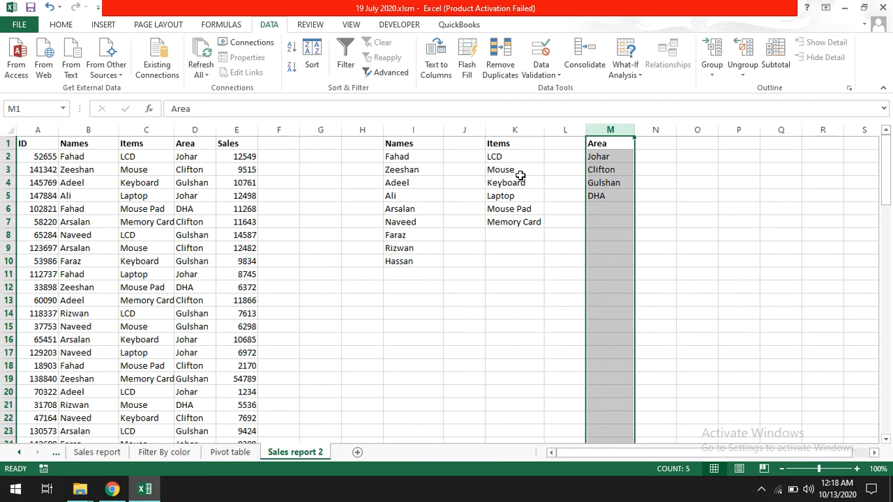
Start a SUMIF formula in J2 with the Names column $B$1:$B$64 as the absolute criteria range
{"action": "left_click", "coordinate": [453, 155]}
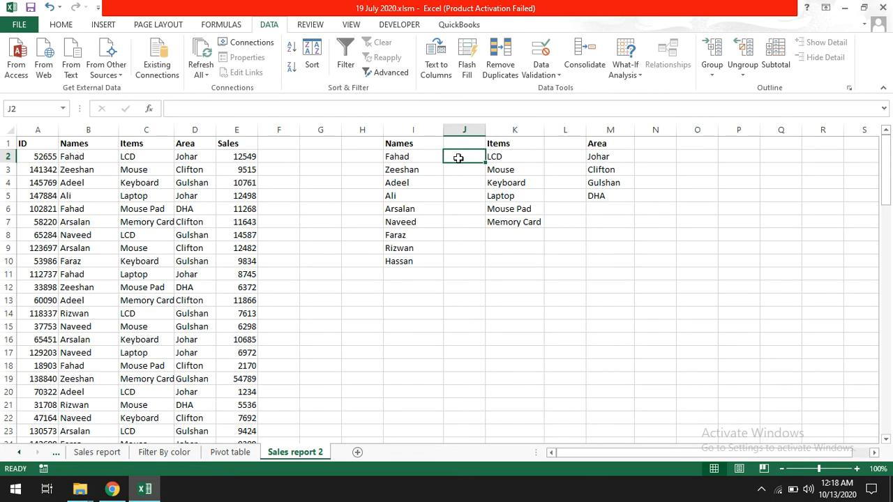
{"action": "left_click", "coordinate": [400, 159]}
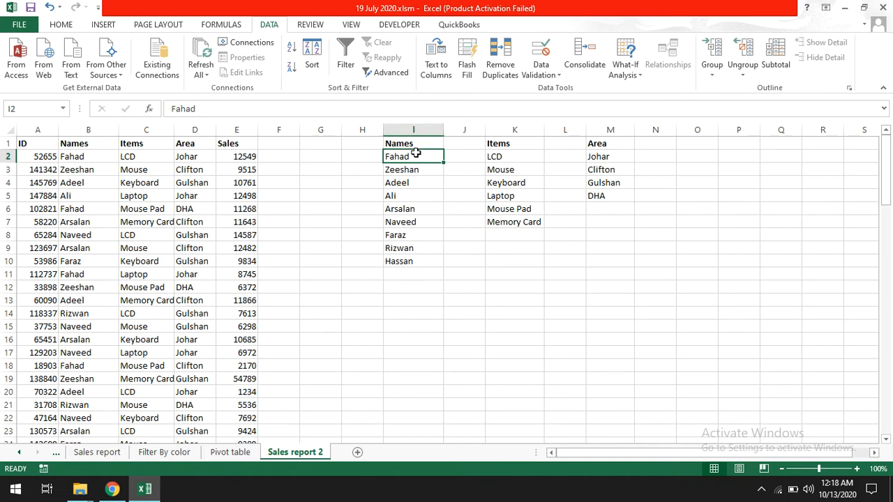
{"action": "left_click", "coordinate": [452, 157]}
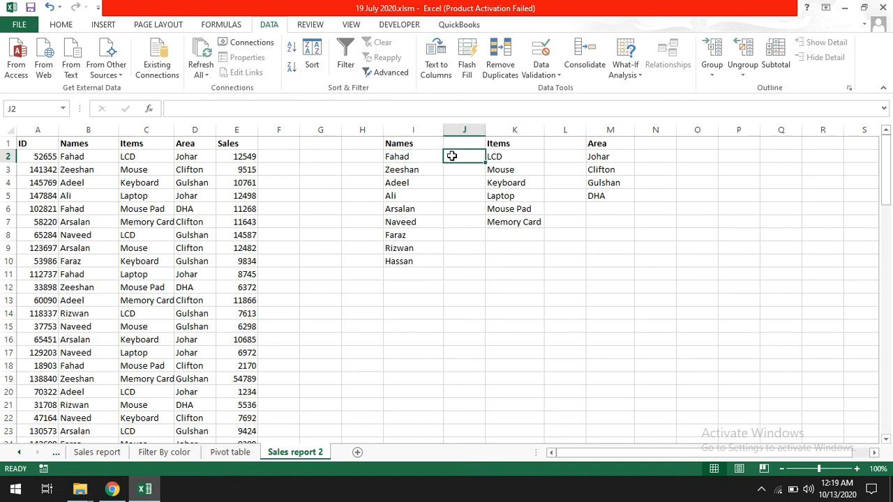
{"action": "type", "text": "="}
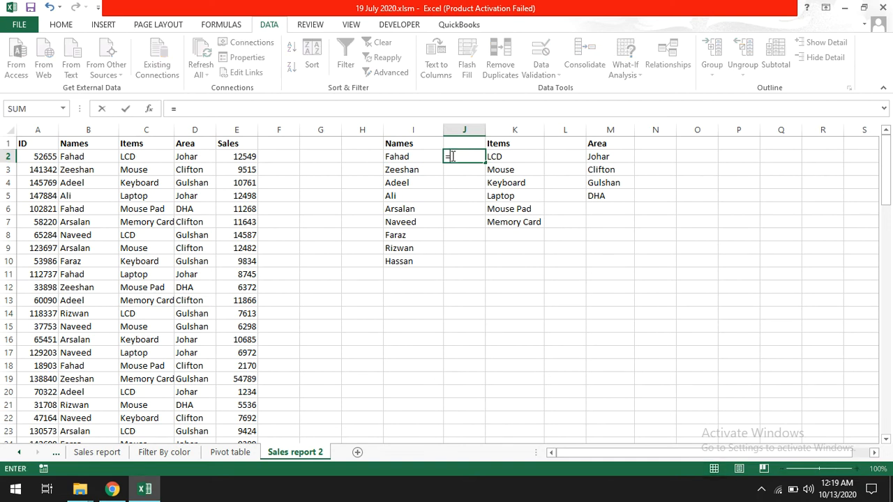
{"action": "type", "text": "sumif"}
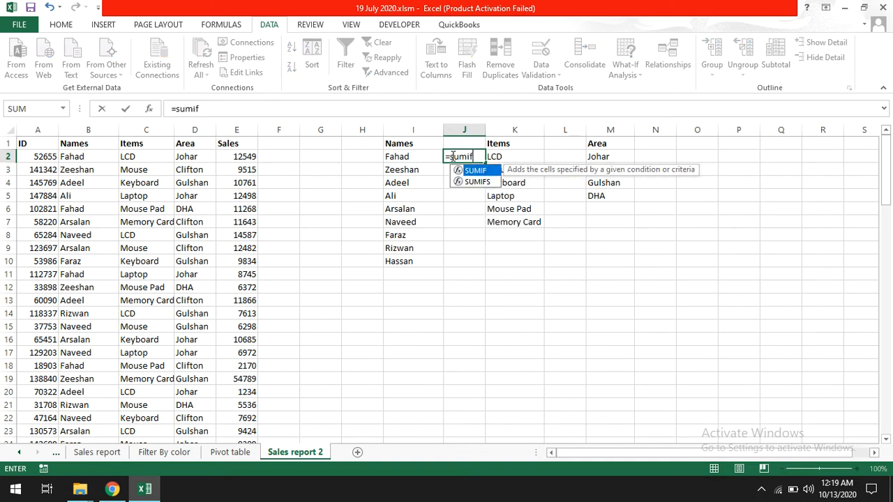
{"action": "type", "text": "("}
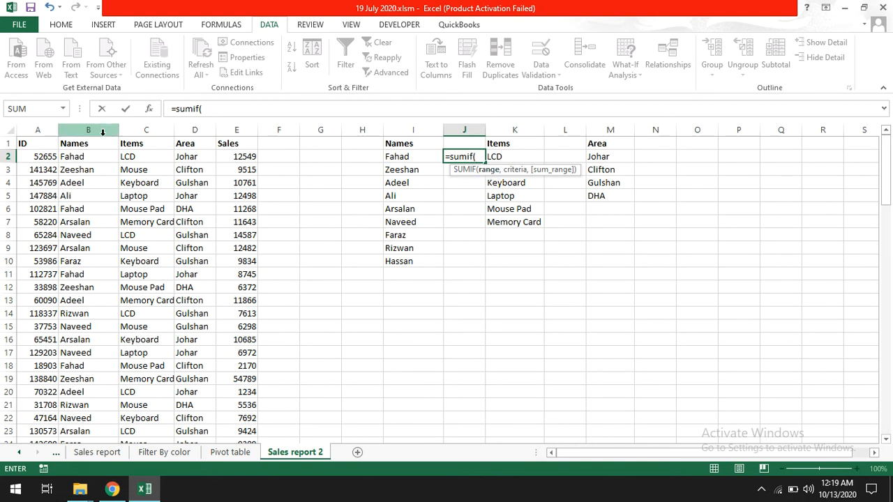
{"action": "left_click", "coordinate": [104, 145]}
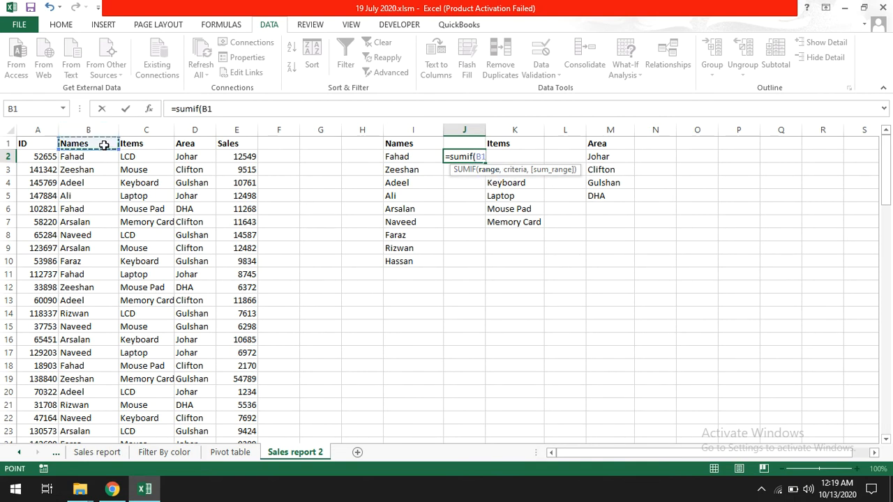
{"action": "key", "text": "ctrl+shift+Down"}
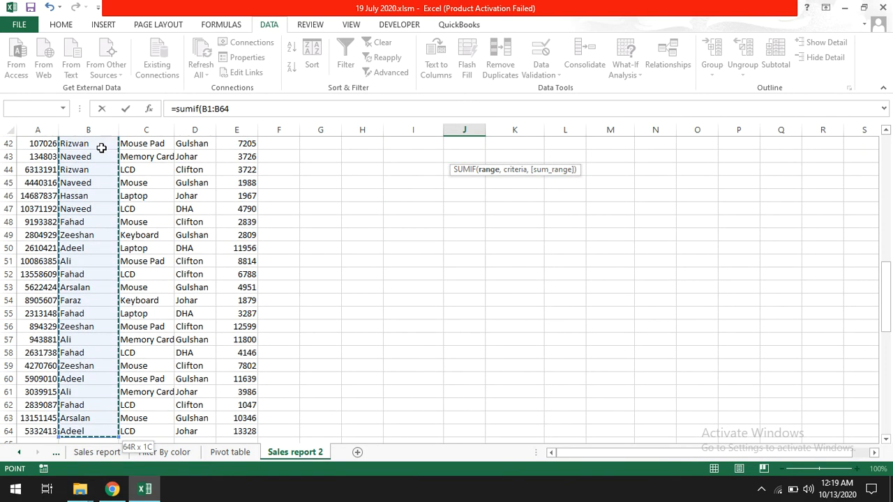
{"action": "left_click_drag", "start_coordinate": [887, 319], "coordinate": [887, 318]}
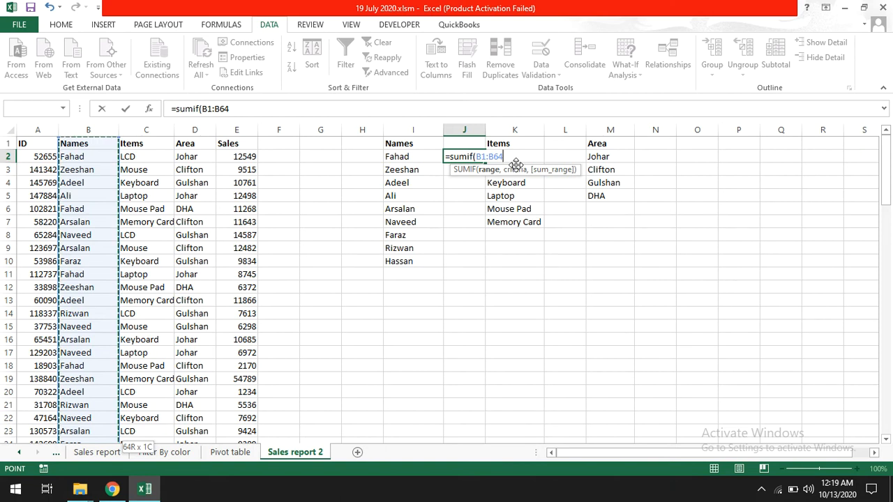
{"action": "key", "text": "F4"}
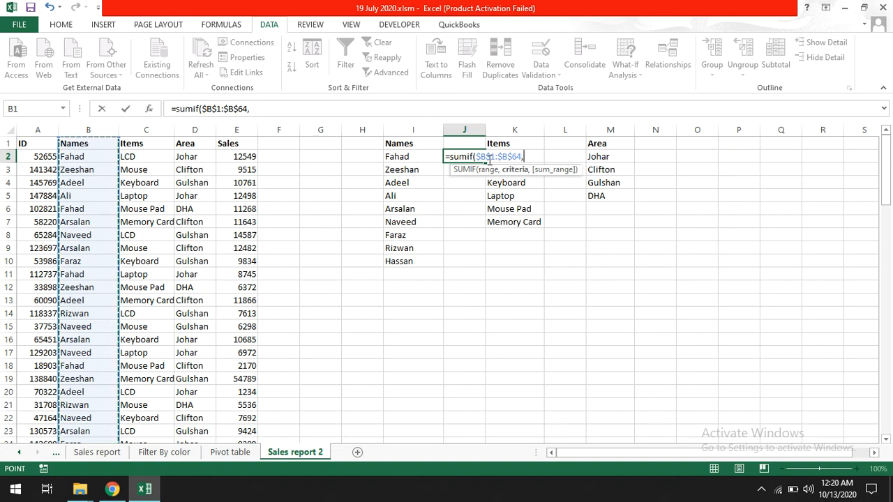
{"action": "type", "text": ","}
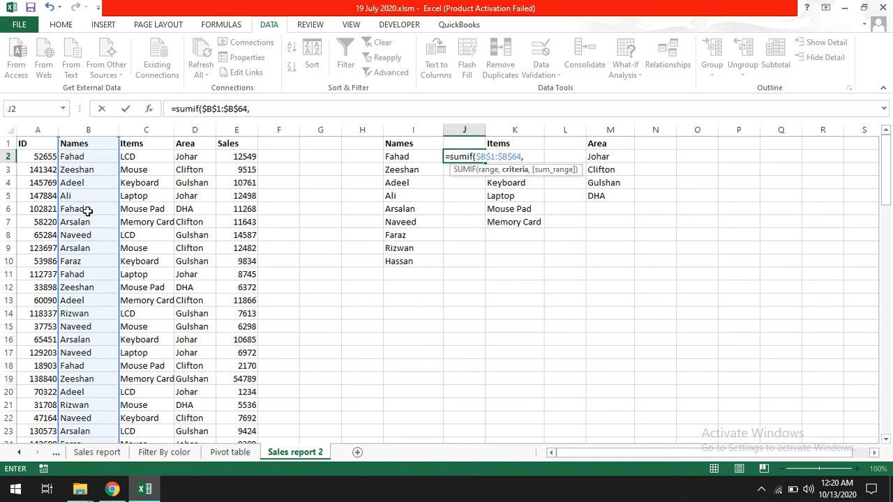
Complete the J2 SUMIF formula with I2 as the criterion and $E$1:$E$64 as the absolute sum range
{"action": "left_click", "coordinate": [412, 156]}
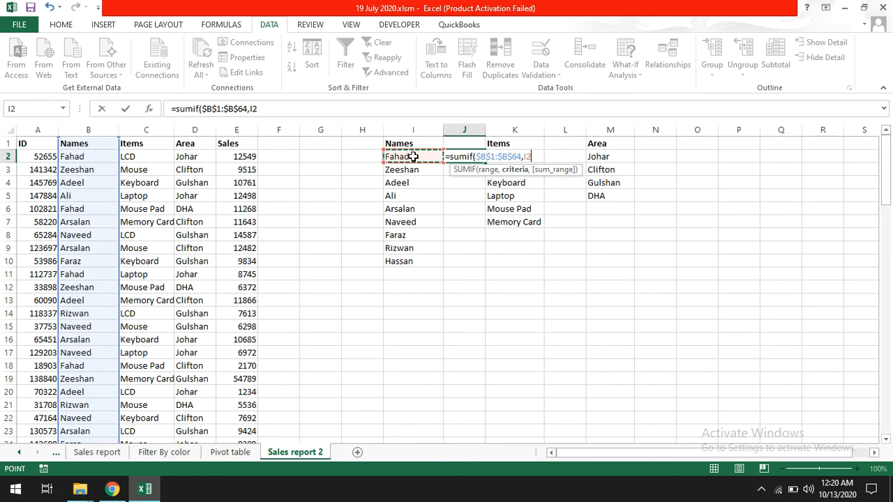
{"action": "type", "text": ","}
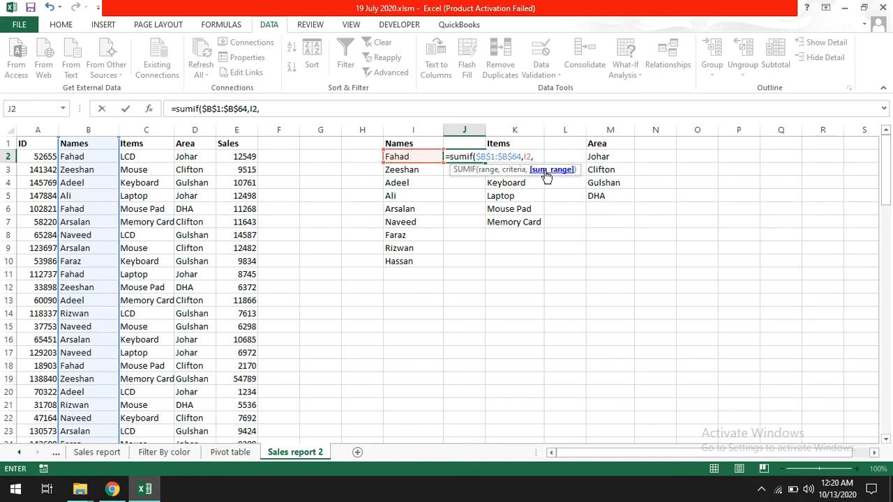
{"action": "left_click", "coordinate": [246, 143]}
{"action": "key", "text": "ctrl+shift+Down"}
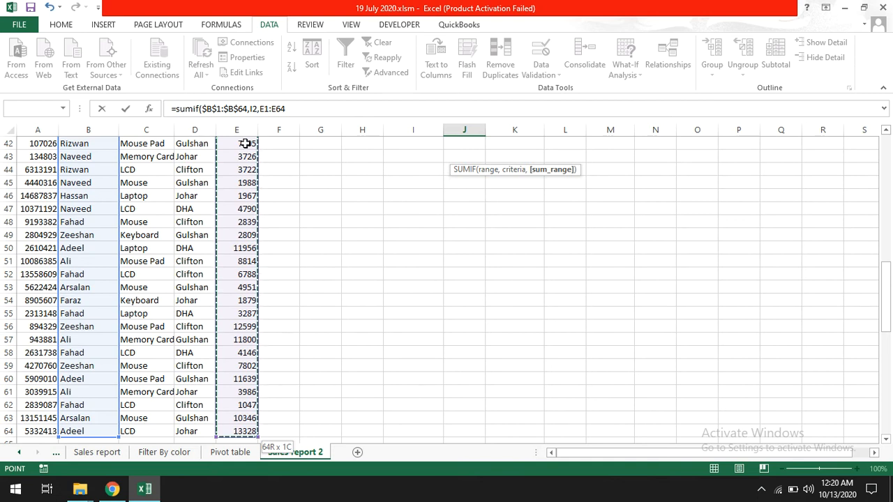
{"action": "key", "text": "F4"}
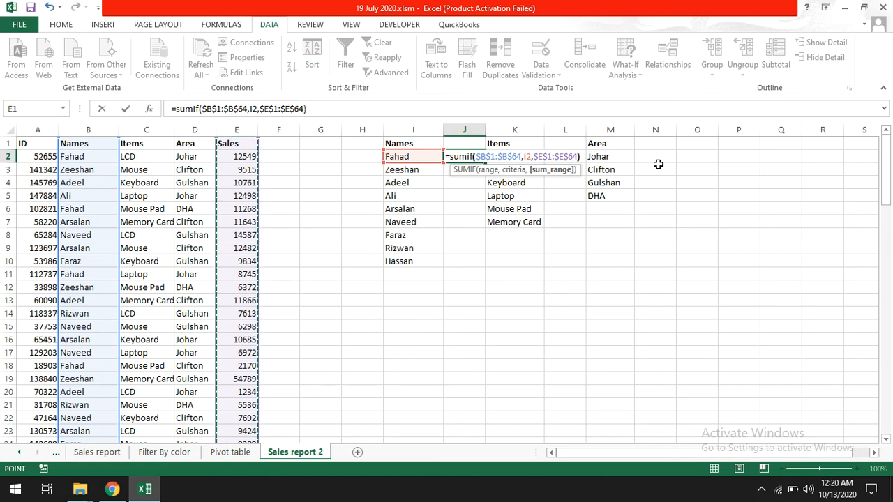
{"action": "type", "text": ")"}
{"action": "key", "text": "Return"}
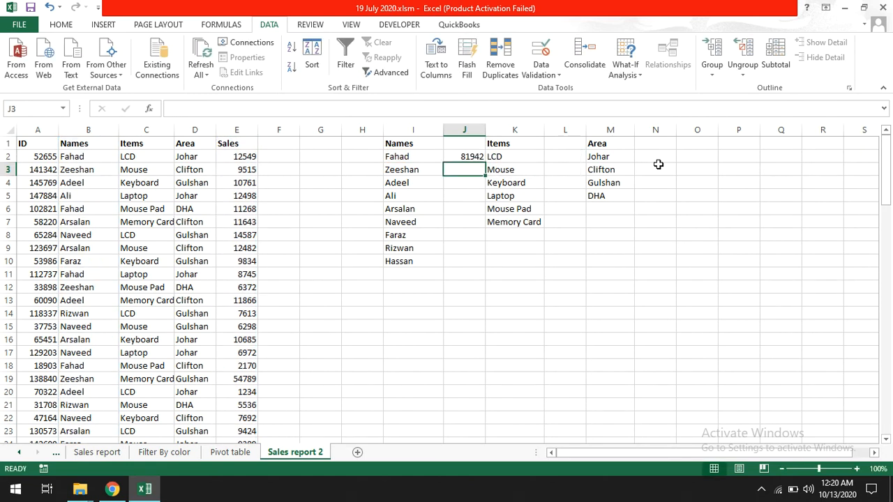
Fill the SUMIF formula from J2 down to J10 for every unique name
{"action": "left_click", "coordinate": [425, 156]}
{"action": "left_click", "coordinate": [464, 156]}
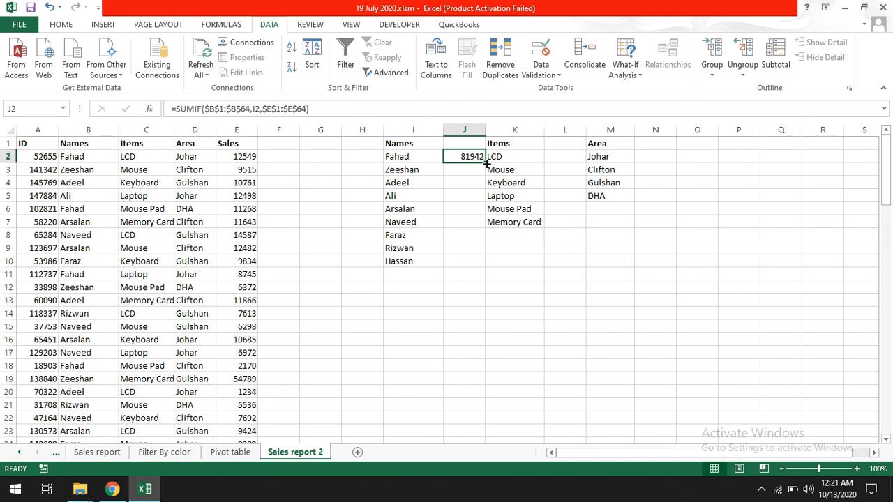
{"action": "left_click_drag", "start_coordinate": [486, 162], "coordinate": [470, 263]}
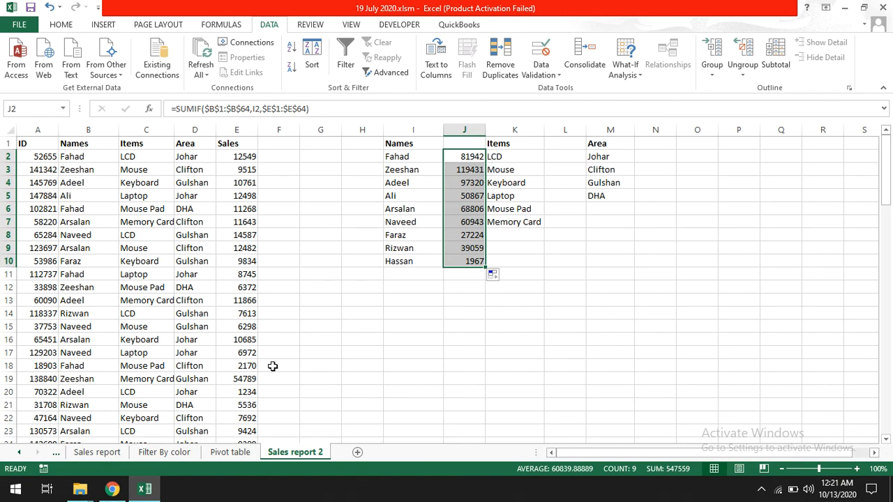
Replace Items with Names as the row field on the Pivot table sheet to compare totals, and return to Sales report 2
{"action": "left_click", "coordinate": [230, 452]}
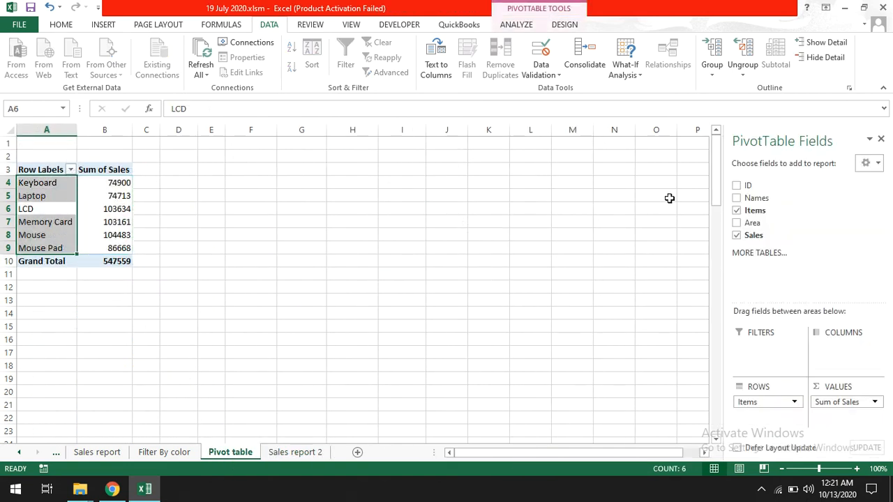
{"action": "left_click", "coordinate": [736, 210]}
{"action": "left_click", "coordinate": [737, 198]}
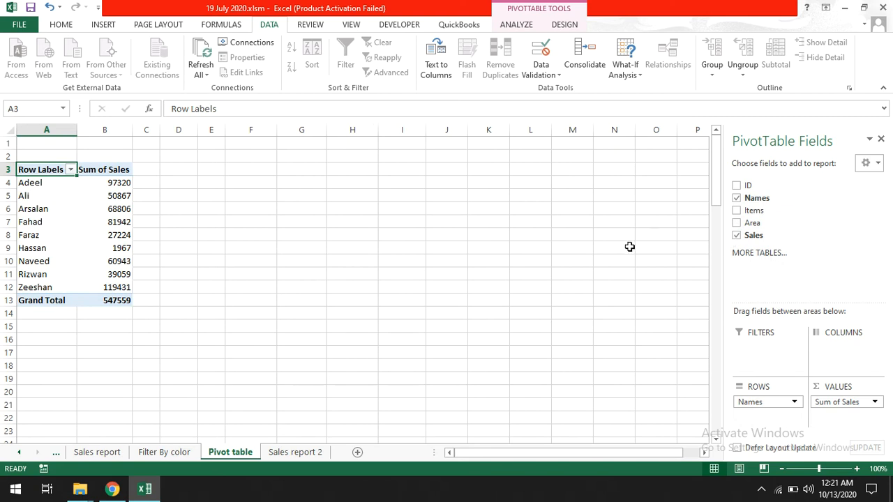
{"action": "left_click", "coordinate": [311, 450]}
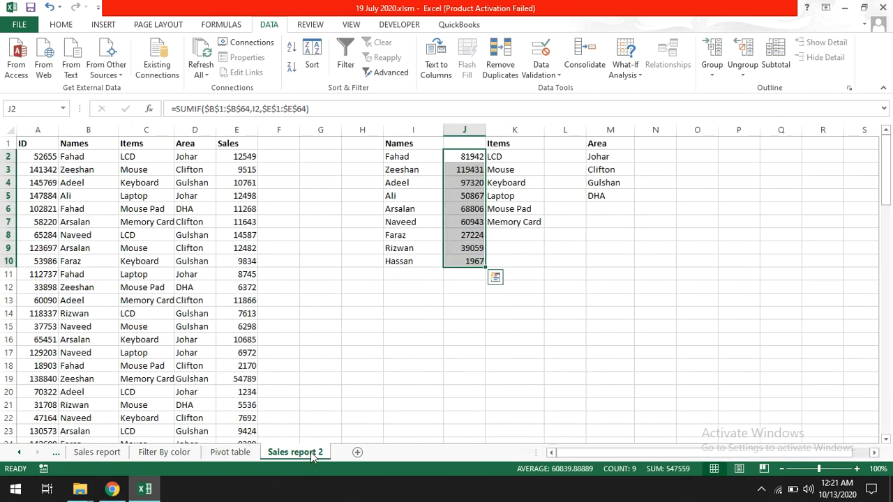
Change the criteria range of the SUMIF formula in J2 to the relative reference B1:B64
{"action": "key", "text": "ctrl+Down"}
{"action": "double_click", "coordinate": [464, 158]}
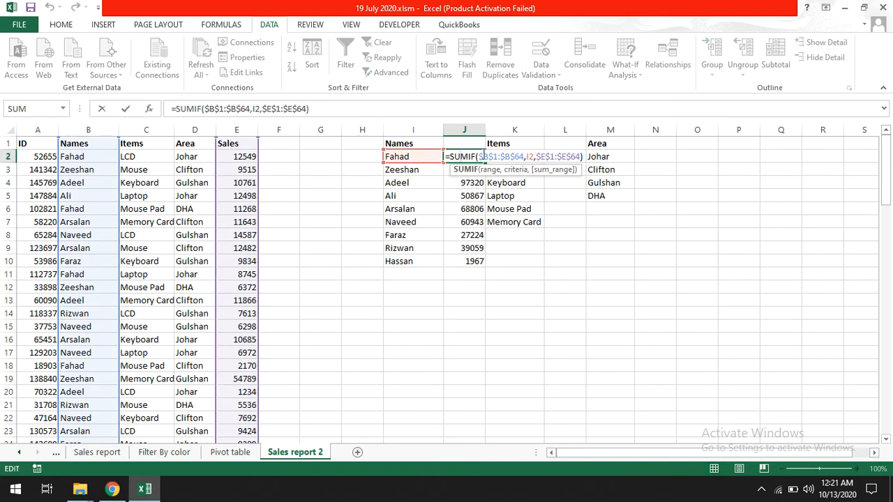
{"action": "left_click_drag", "start_coordinate": [479, 156], "coordinate": [522, 155]}
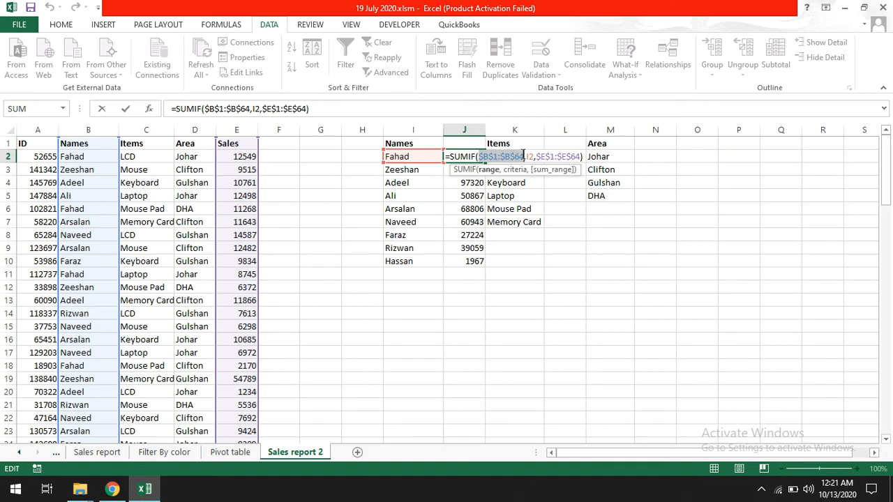
{"action": "key", "text": "F4"}
{"action": "key", "text": "F4"}
{"action": "key", "text": "F4"}
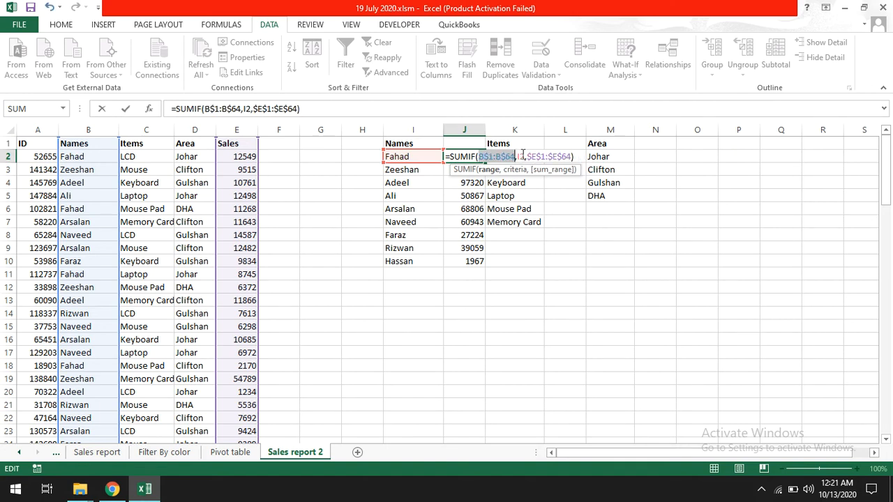
{"action": "key", "text": "Return"}
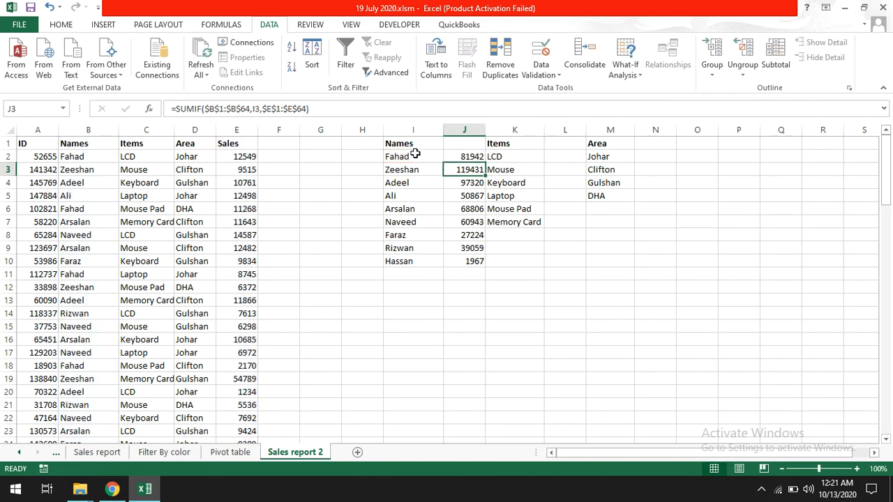
Fill the J2 formula with its relative criteria range down to J10
{"action": "left_click", "coordinate": [416, 154]}
{"action": "left_click", "coordinate": [475, 159]}
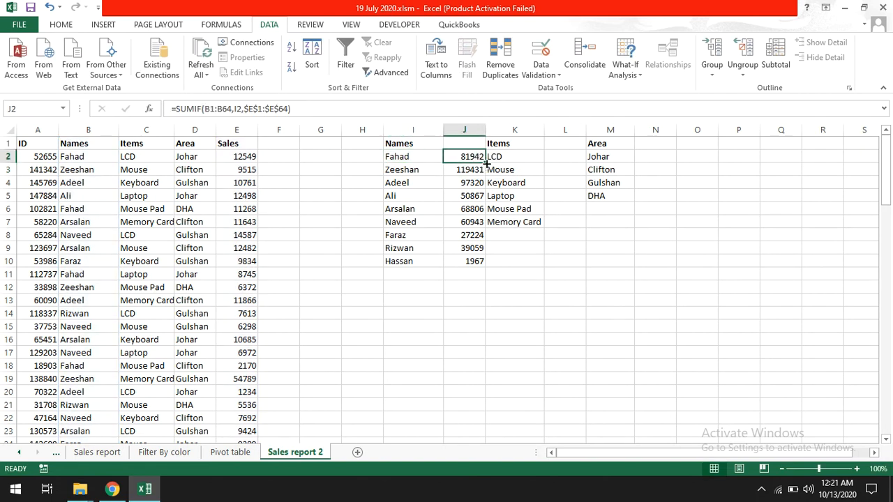
{"action": "left_click_drag", "start_coordinate": [487, 162], "coordinate": [472, 262]}
Examine the criteria ranges referenced by the SUMIF formulas in J2 and J10, leaving both formulas as they are
{"action": "double_click", "coordinate": [465, 155]}
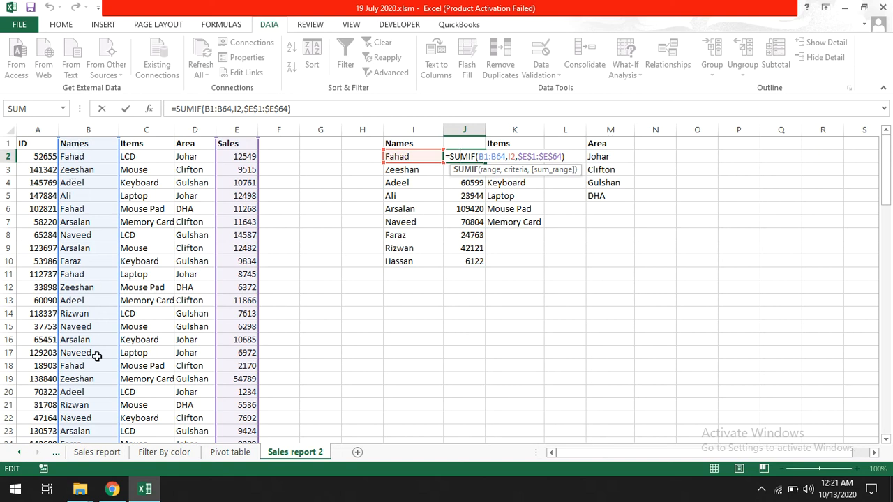
{"action": "key", "text": "Escape"}
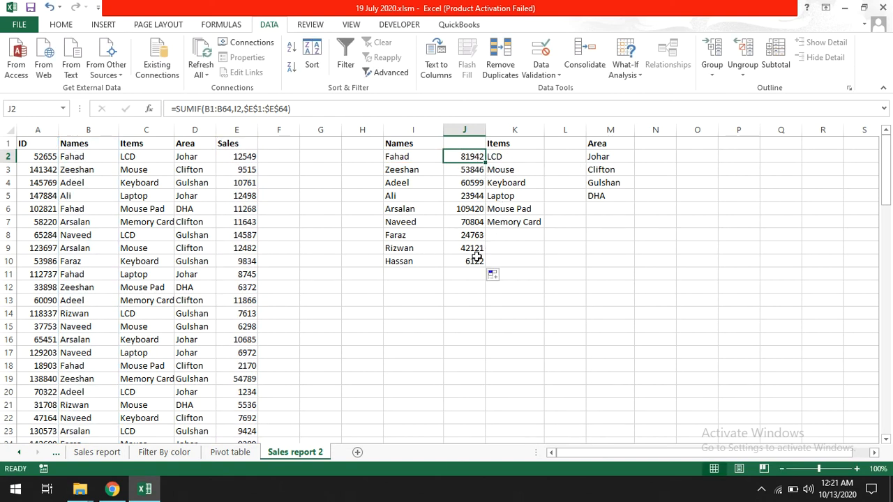
{"action": "left_click", "coordinate": [477, 259]}
{"action": "double_click", "coordinate": [450, 259]}
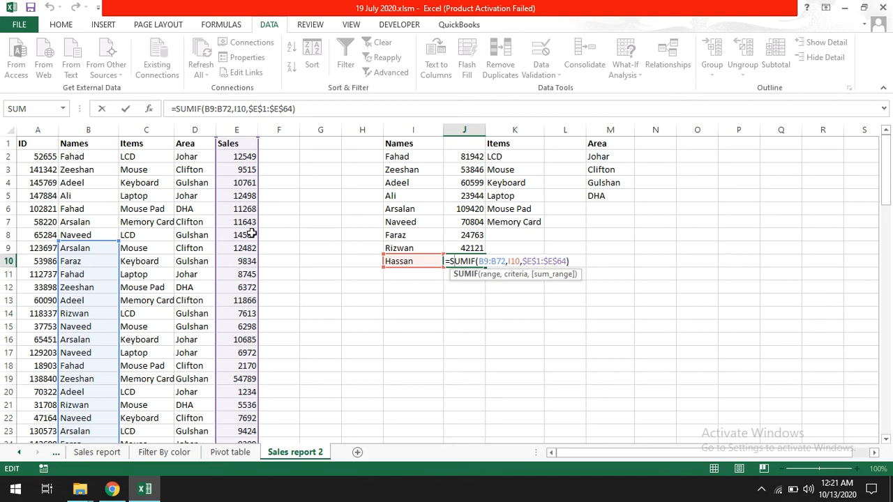
{"action": "key", "text": "ctrl+Return"}
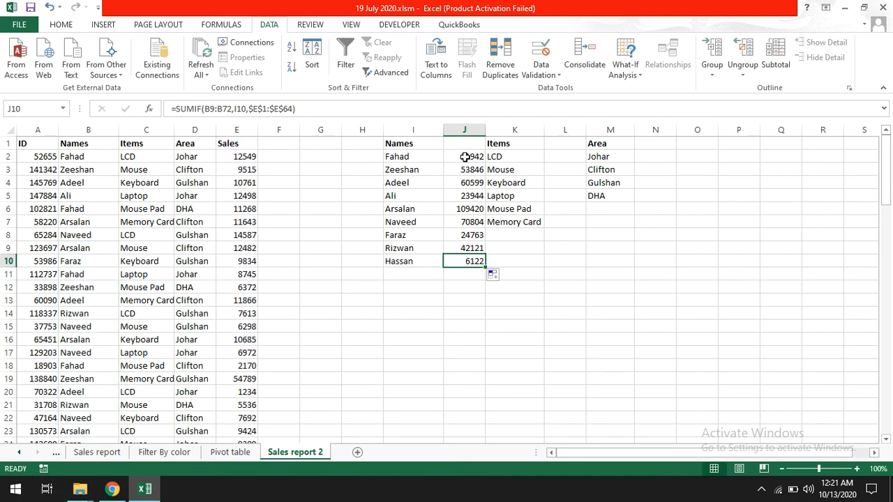
Make the criteria range of the J2 SUMIF formula absolute as $B$1:$B$64 and fill the formula down to J10
{"action": "double_click", "coordinate": [464, 157]}
{"action": "left_click_drag", "start_coordinate": [479, 157], "coordinate": [504, 160]}
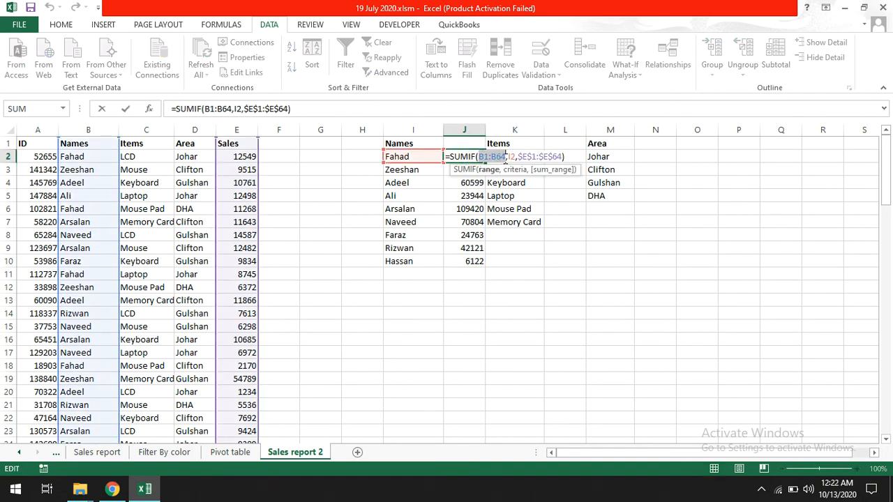
{"action": "key", "text": "F4"}
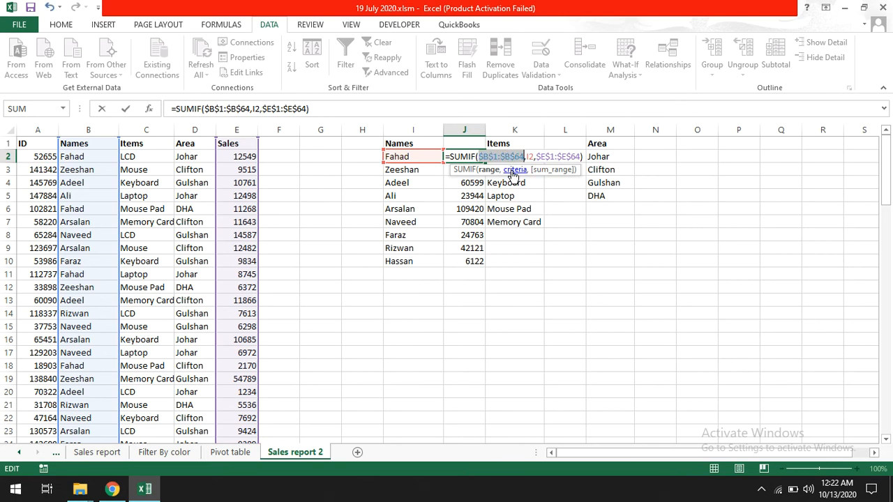
{"action": "key", "text": "Return"}
{"action": "key", "text": "Up"}
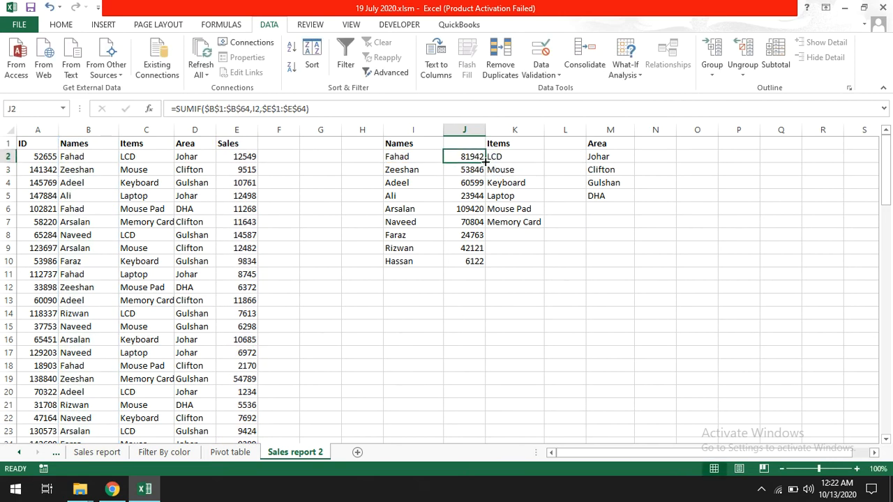
{"action": "left_click_drag", "start_coordinate": [485, 162], "coordinate": [473, 265]}
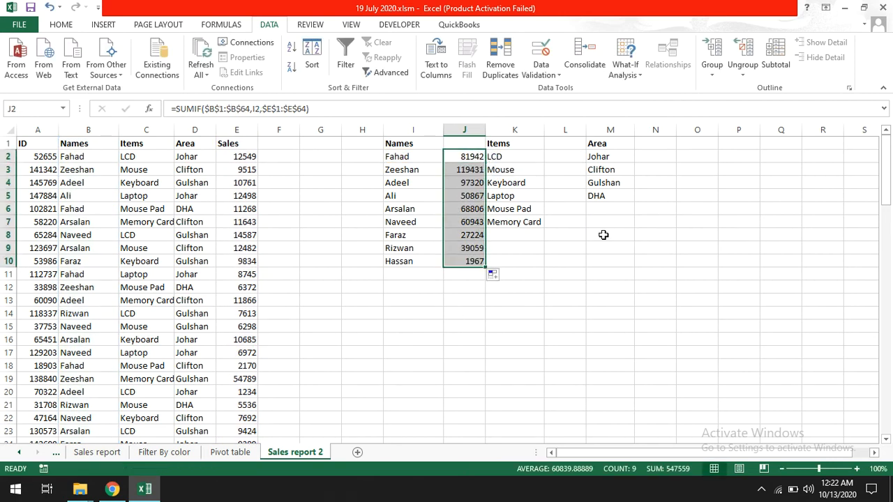
Examine the ranges referenced by the SUMIF formulas in J2 and J10
{"action": "left_click", "coordinate": [460, 155]}
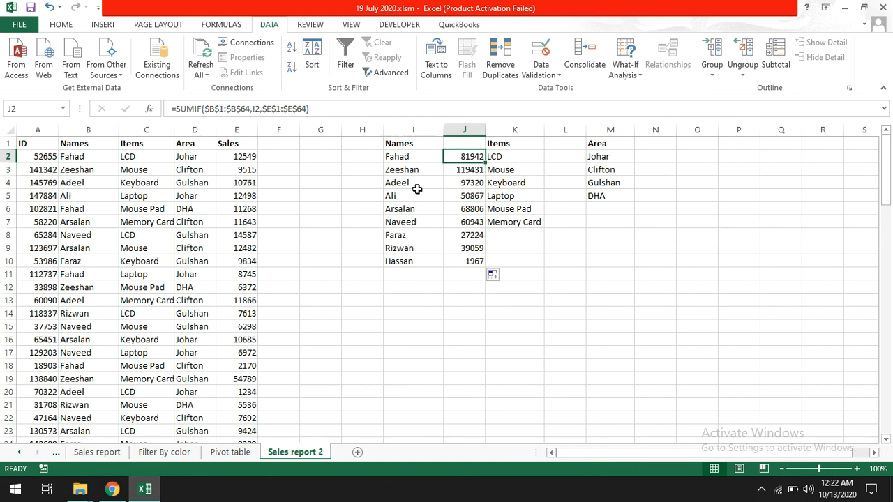
{"action": "double_click", "coordinate": [463, 157]}
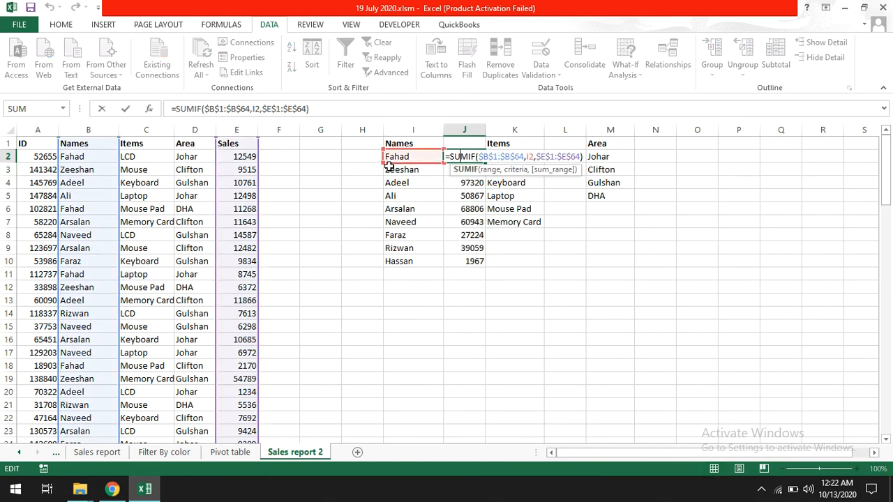
{"action": "key", "text": "Escape"}
{"action": "double_click", "coordinate": [463, 261]}
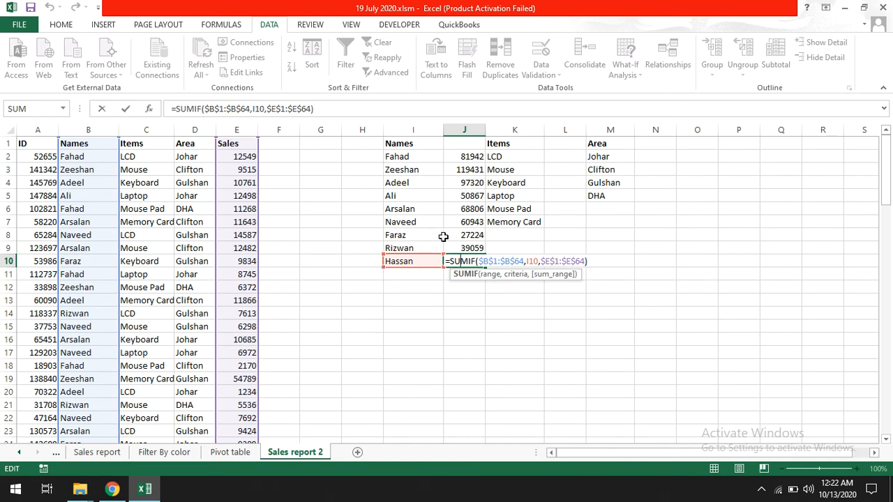
Total the first item's sales in L2 with =SUMIF($C$1:$C$64,K2,$E$1:$E$64), keeping both ranges absolute
{"action": "left_click", "coordinate": [569, 157]}
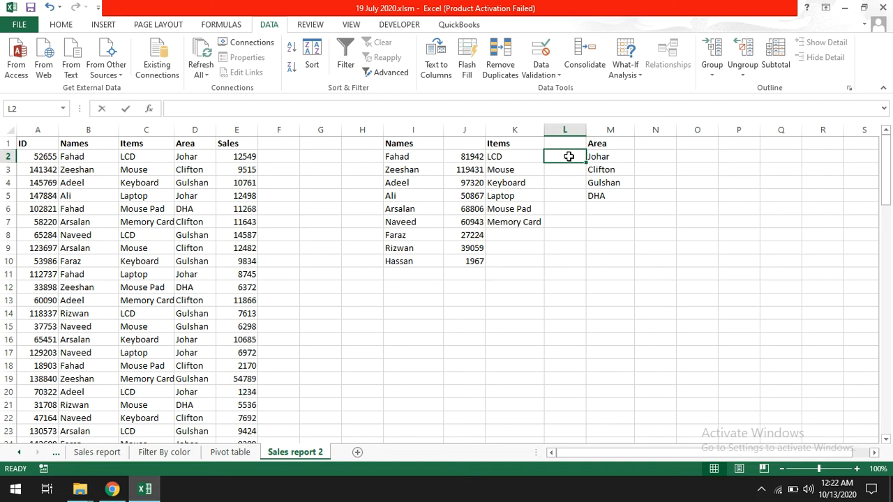
{"action": "type", "text": "=sumif"}
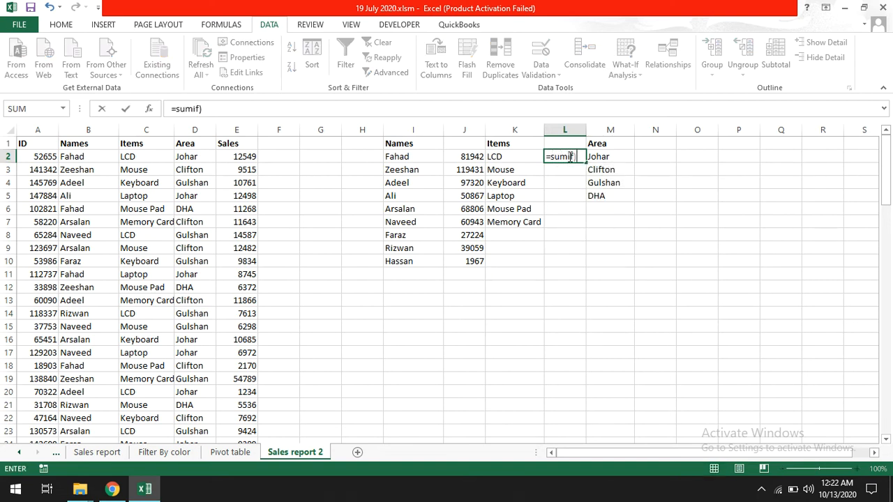
{"action": "type", "text": "("}
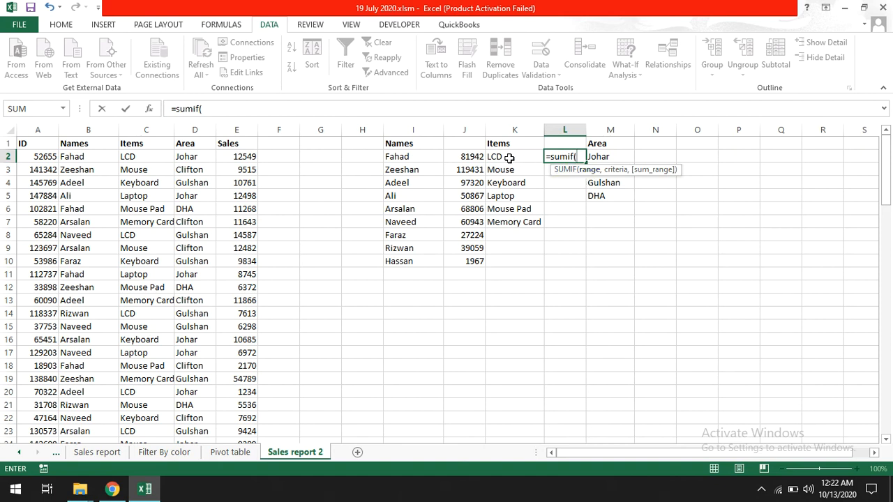
{"action": "left_click", "coordinate": [141, 143]}
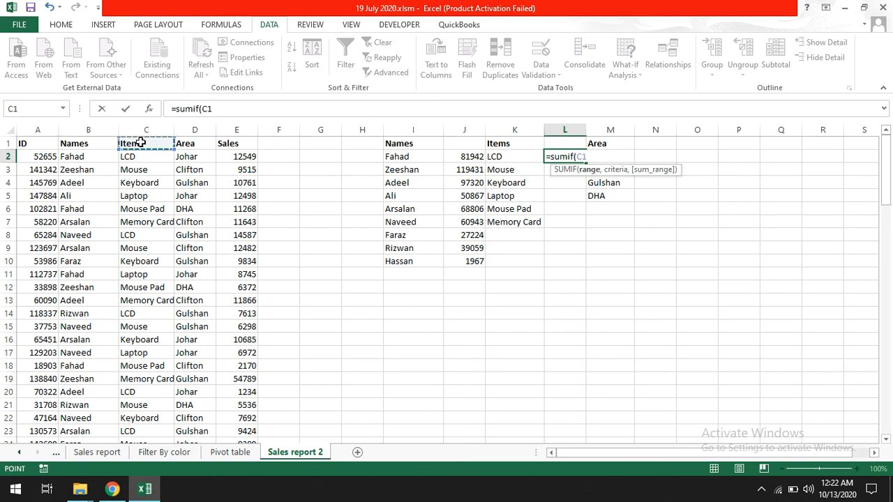
{"action": "key", "text": "ctrl+shift+Down"}
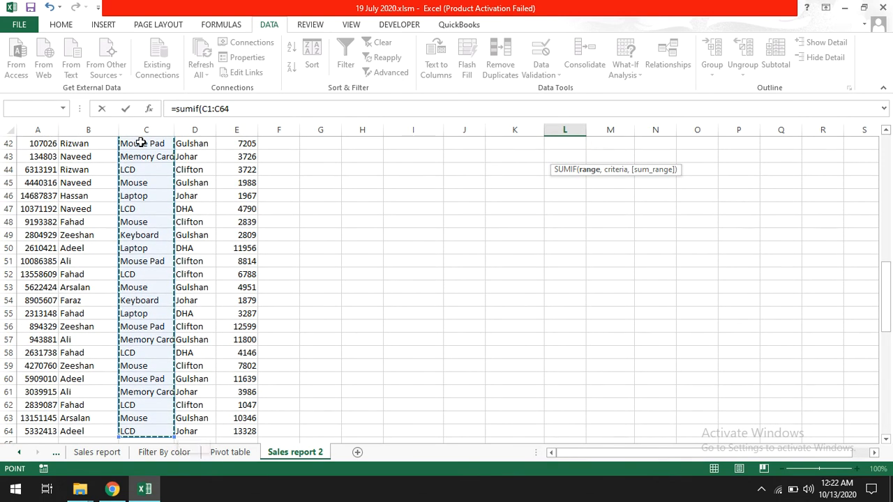
{"action": "key", "text": "F4"}
{"action": "type", "text": ","}
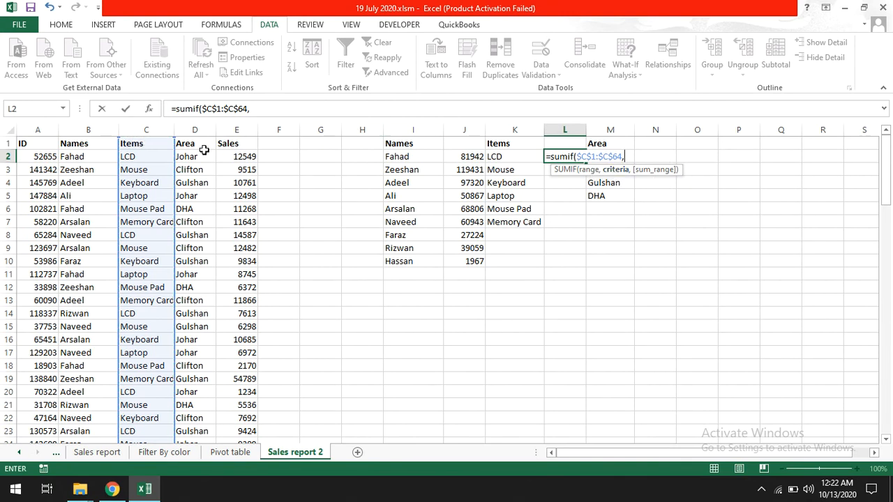
{"action": "left_click", "coordinate": [498, 156]}
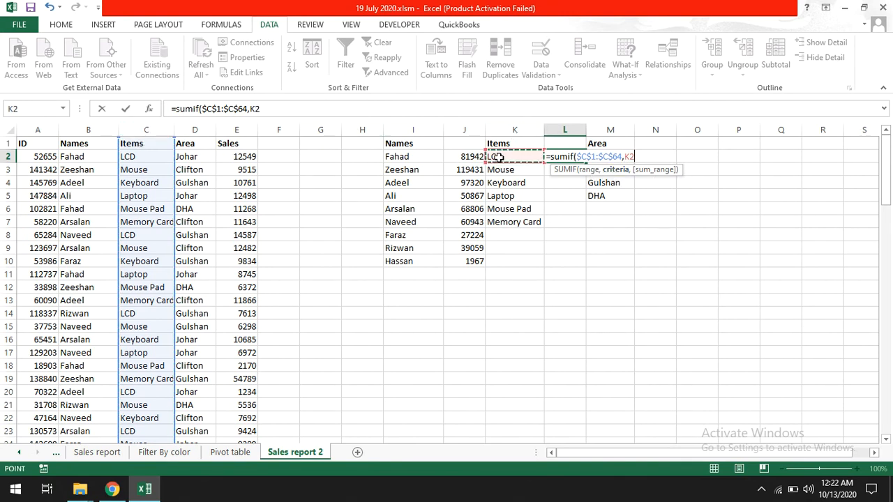
{"action": "type", "text": ","}
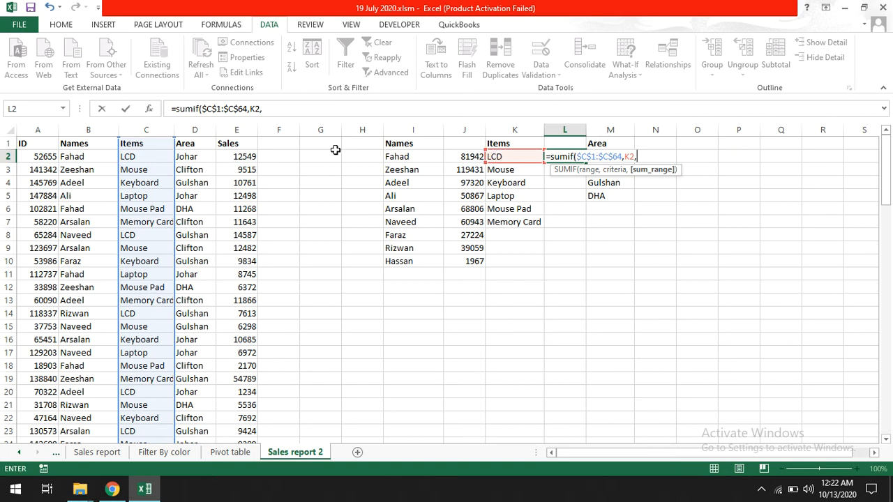
{"action": "left_click", "coordinate": [248, 143]}
{"action": "key", "text": "ctrl+shift+Down"}
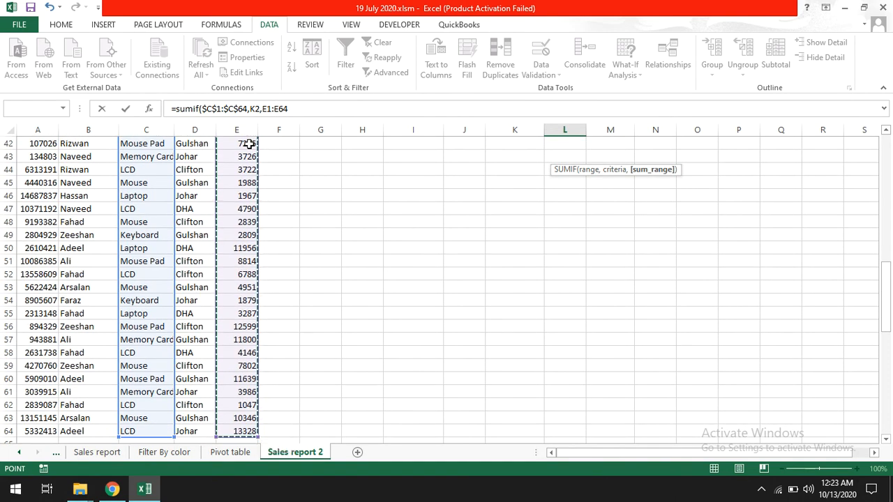
{"action": "key", "text": "F4"}
{"action": "key", "text": "Return"}
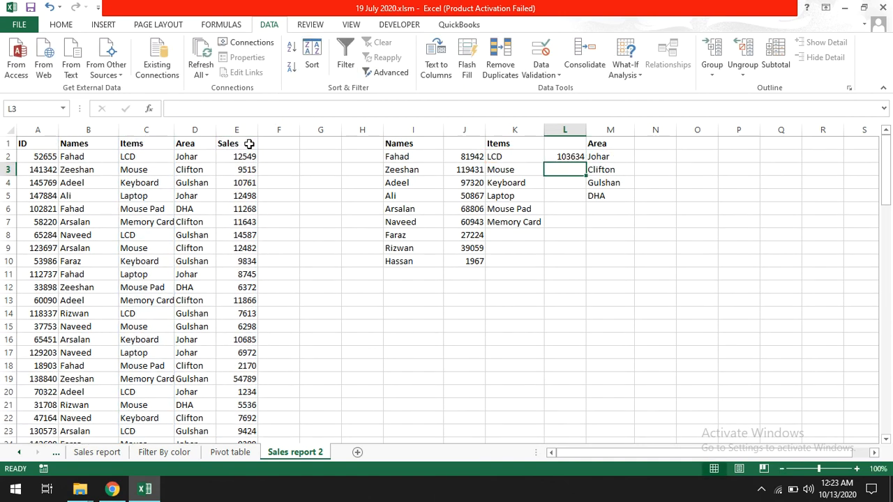
Fill the L2 SUMIF formula down to L7 and widen the Items column K to fit its entries
{"action": "left_click", "coordinate": [577, 158]}
{"action": "left_click_drag", "start_coordinate": [586, 162], "coordinate": [578, 230]}
{"action": "left_click_drag", "start_coordinate": [546, 132], "coordinate": [584, 223]}
Start a SUMIF formula in N2 with the Area column's absolute range $D$1:$D$64 as the criteria range
{"action": "left_click", "coordinate": [662, 154]}
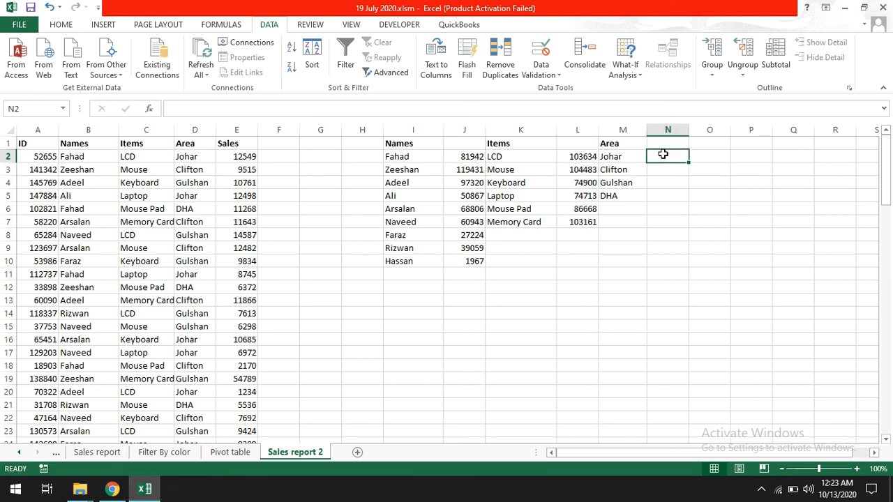
{"action": "type", "text": "=sumif"}
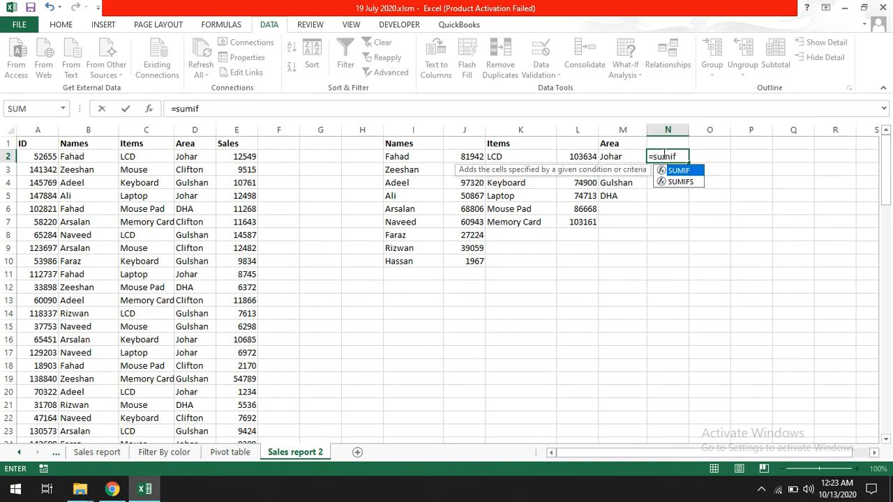
{"action": "key", "text": "Tab"}
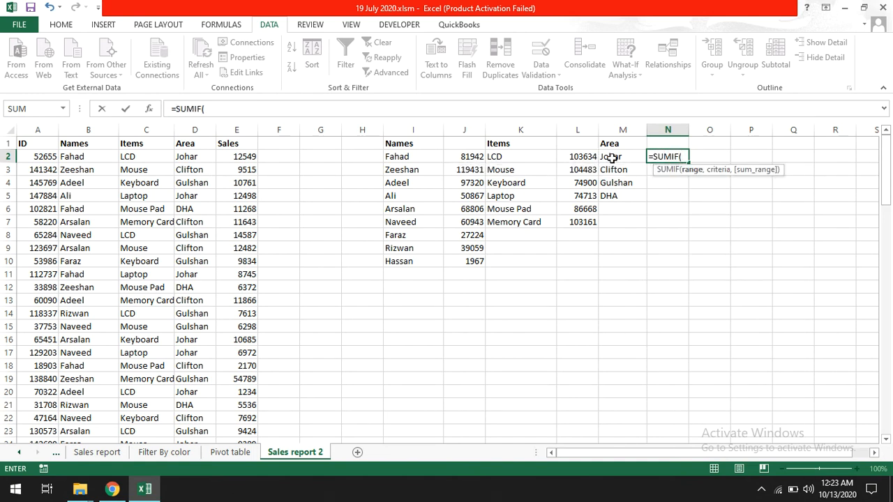
{"action": "left_click", "coordinate": [192, 144]}
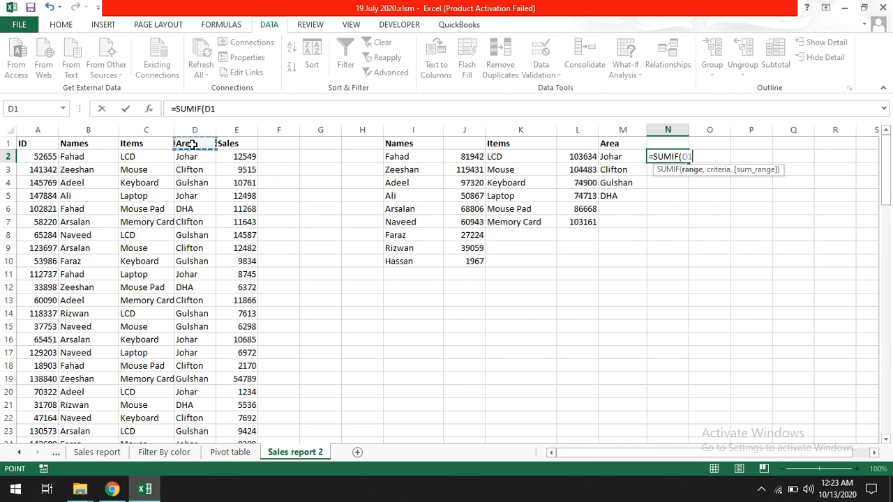
{"action": "key", "text": "ctrl+shift+Down"}
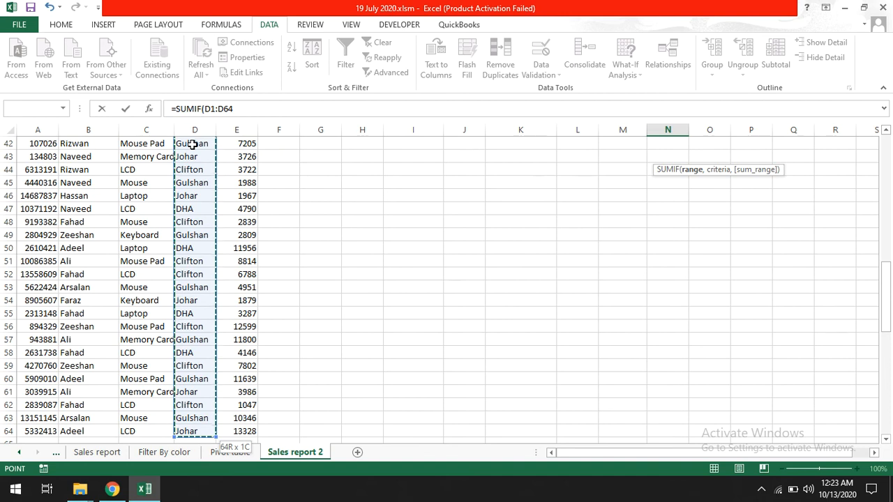
{"action": "key", "text": "F5"}
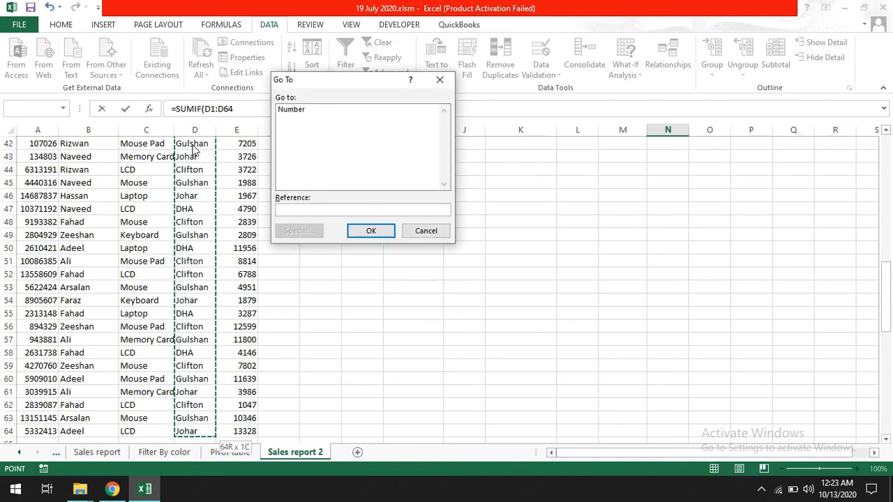
{"action": "key", "text": "Escape"}
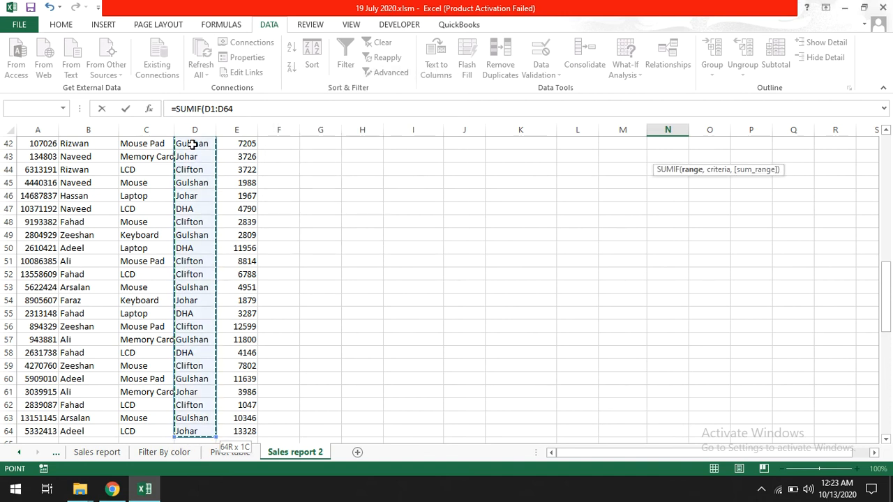
{"action": "key", "text": "ctrl+BackSpace"}
{"action": "key", "text": "F4"}
{"action": "type", "text": ","}
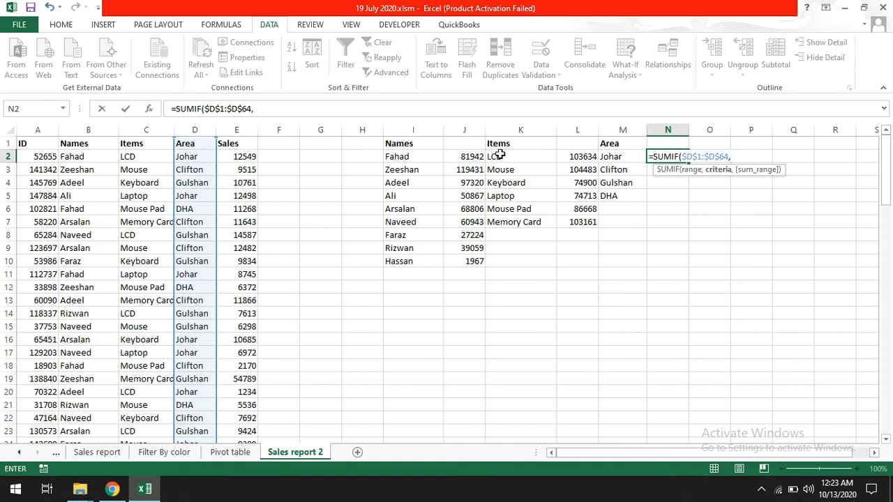
Complete the N2 SUMIF with criteria M2 and absolute sum range $E$1:$E$64, and fill it down to N5
{"action": "left_click", "coordinate": [621, 156]}
{"action": "type", "text": ","}
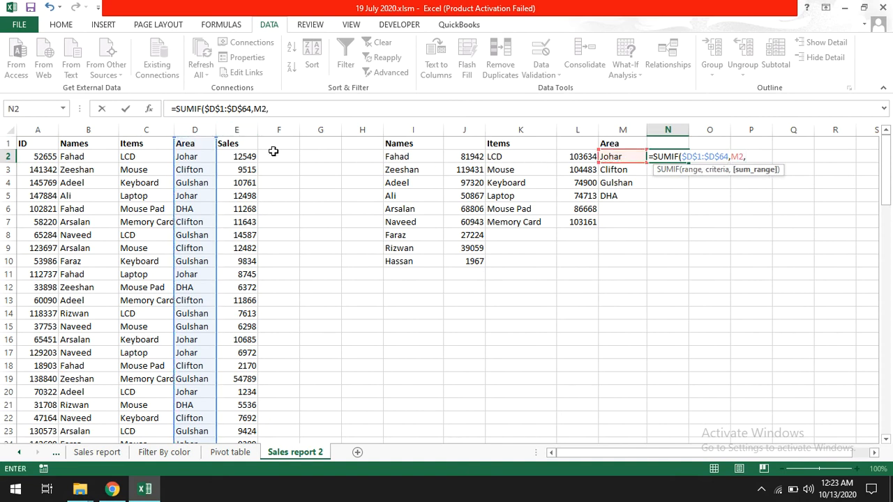
{"action": "left_click", "coordinate": [227, 143]}
{"action": "key", "text": "ctrl+shift+Down"}
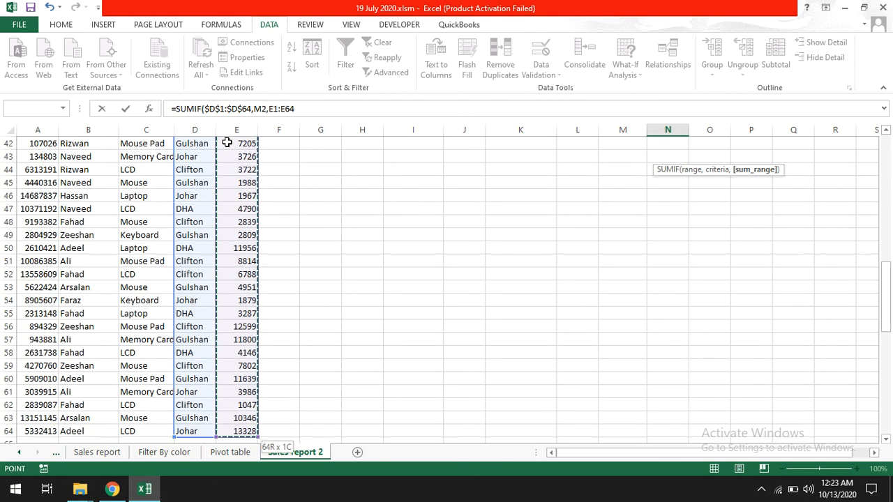
{"action": "key", "text": "F4"}
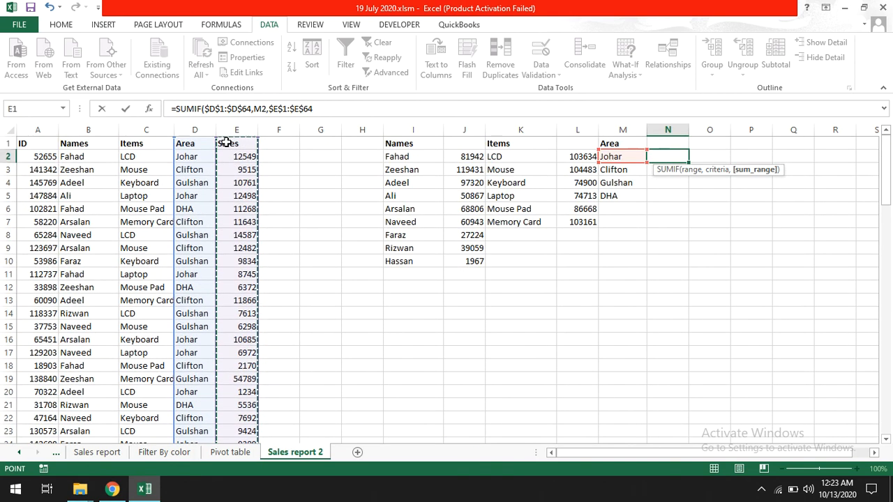
{"action": "type", "text": ")"}
{"action": "key", "text": "Return"}
{"action": "left_click", "coordinate": [674, 156]}
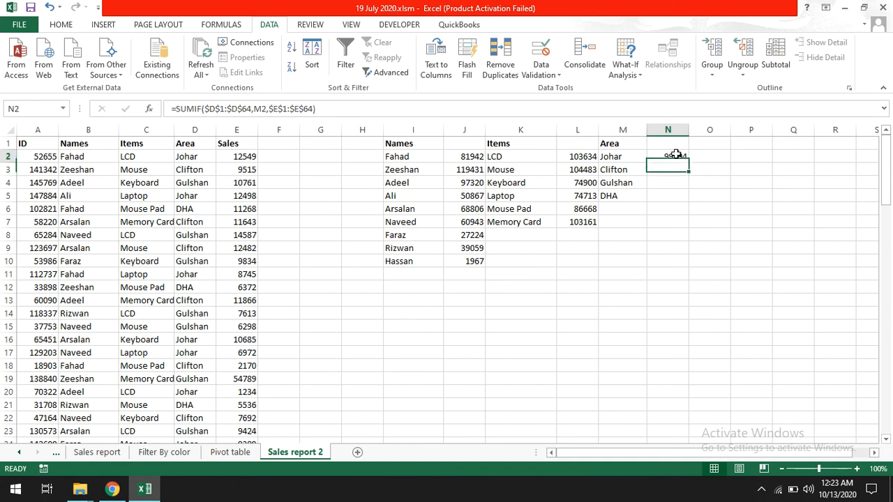
{"action": "left_click_drag", "start_coordinate": [688, 163], "coordinate": [690, 205]}
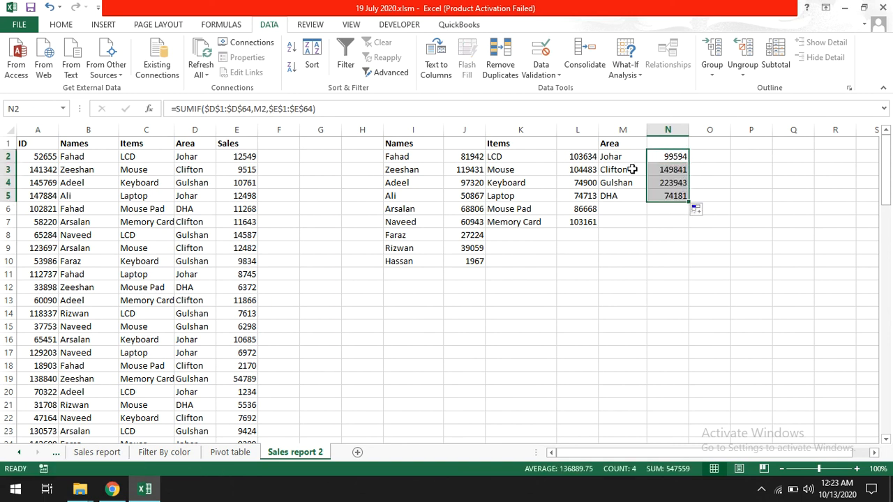
Insert one blank column before the Area list and another before the Items list to separate the summaries
{"action": "left_click", "coordinate": [620, 129]}
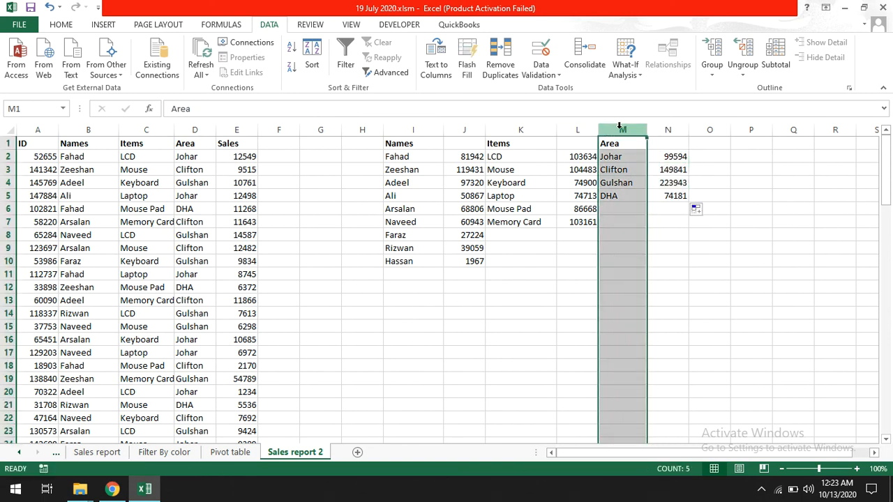
{"action": "key", "text": "ctrl+shift+plus"}
{"action": "left_click", "coordinate": [523, 130]}
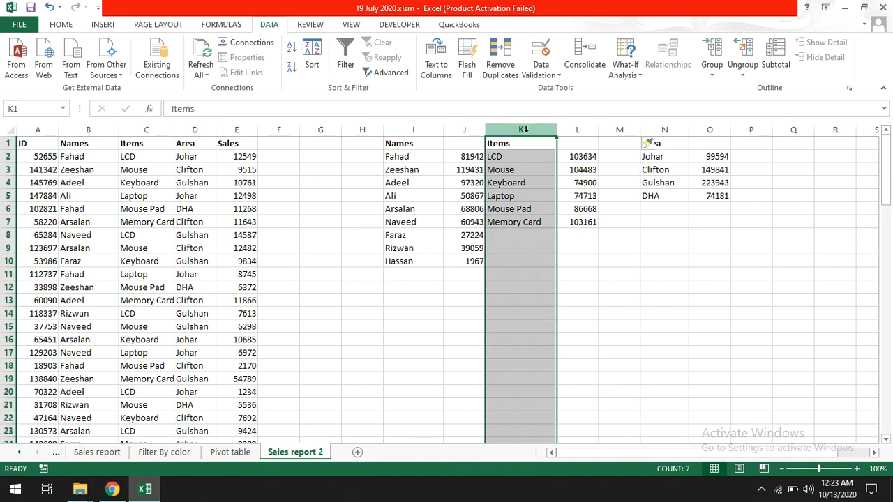
{"action": "key", "text": "ctrl+shift+plus"}
{"action": "left_click", "coordinate": [472, 202]}
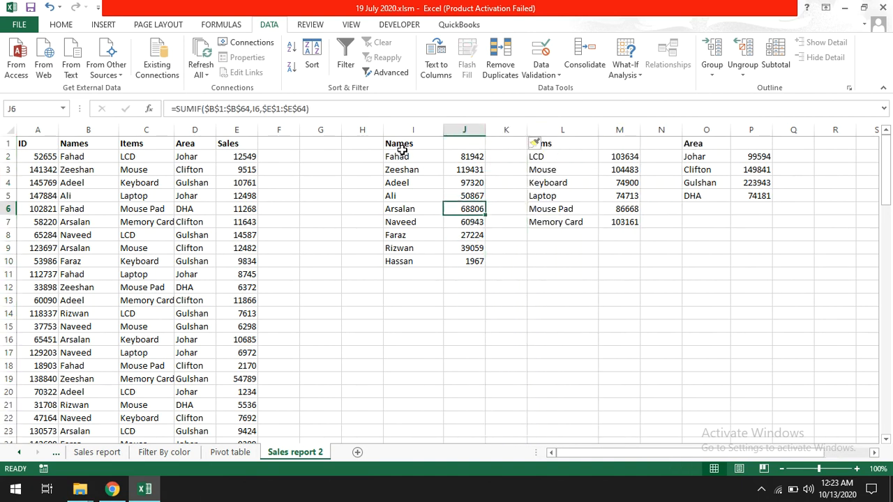
Highlight the Names, Items and Area summaries one after another, each with its sales totals, to review the three reports
{"action": "left_click_drag", "start_coordinate": [401, 147], "coordinate": [771, 277]}
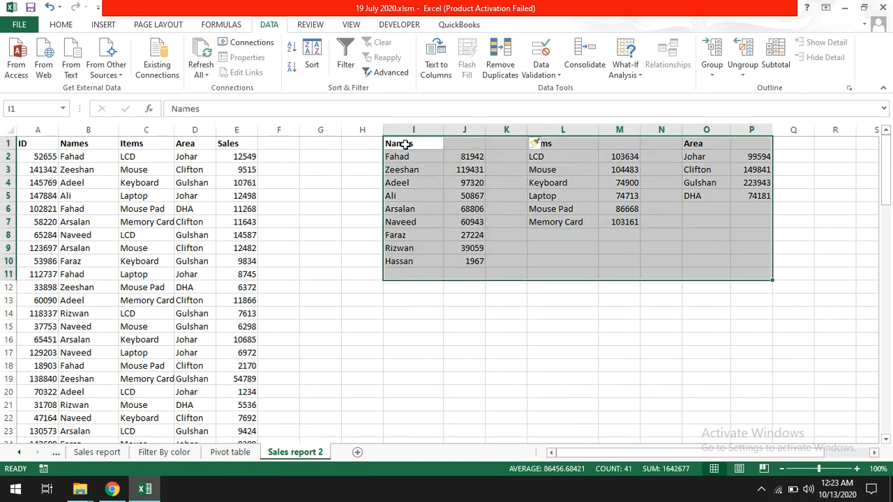
{"action": "left_click_drag", "start_coordinate": [403, 143], "coordinate": [469, 259]}
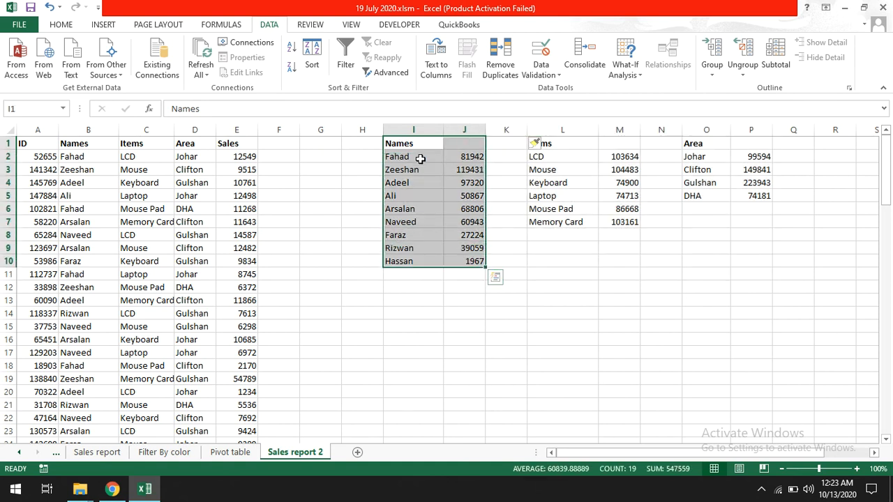
{"action": "left_click_drag", "start_coordinate": [563, 144], "coordinate": [614, 236]}
{"action": "left_click_drag", "start_coordinate": [694, 143], "coordinate": [746, 217]}
Check the sum of the sales totals for Area, Items and Names in turn to compare the three summaries
{"action": "left_click_drag", "start_coordinate": [749, 154], "coordinate": [751, 197]}
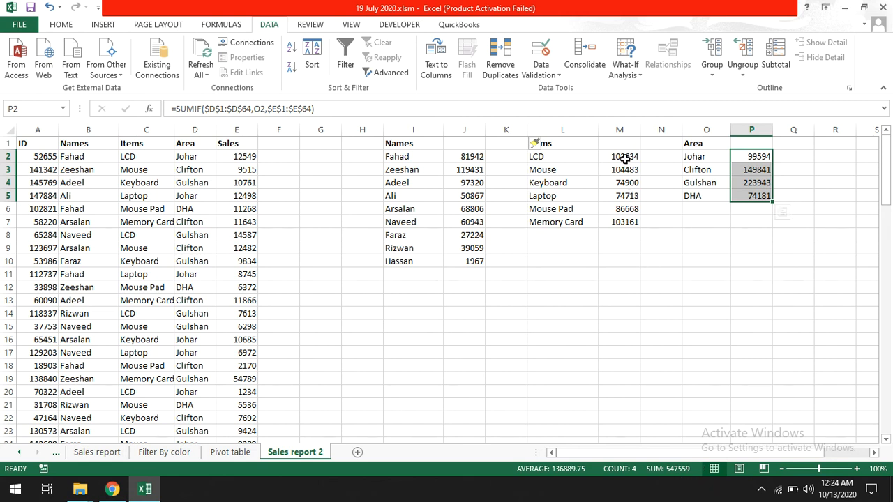
{"action": "left_click_drag", "start_coordinate": [624, 158], "coordinate": [619, 248]}
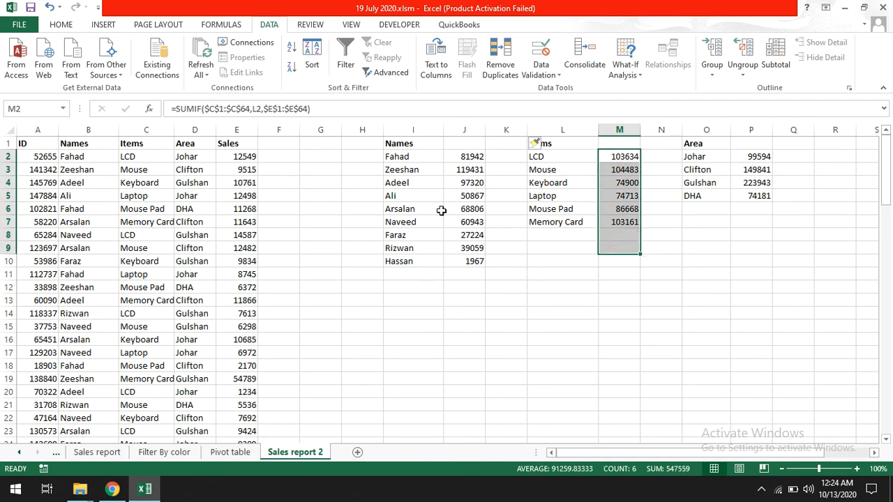
{"action": "left_click_drag", "start_coordinate": [465, 158], "coordinate": [478, 274]}
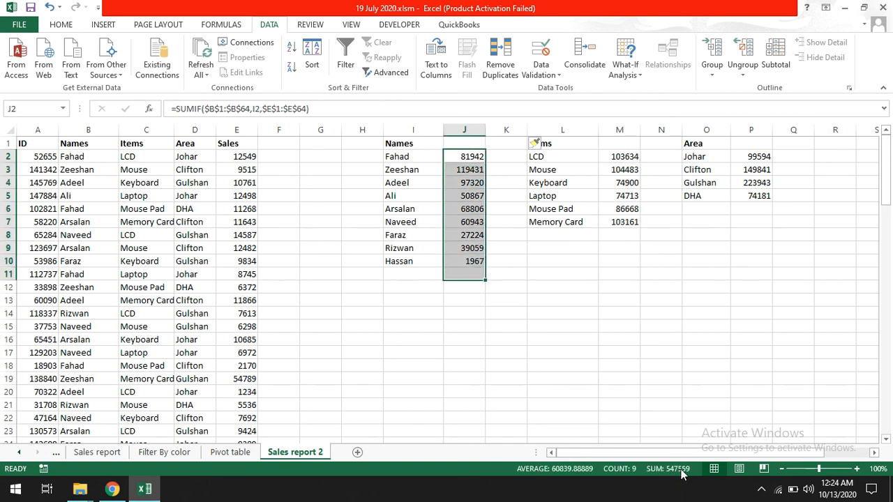
{"action": "left_click", "coordinate": [572, 240]}
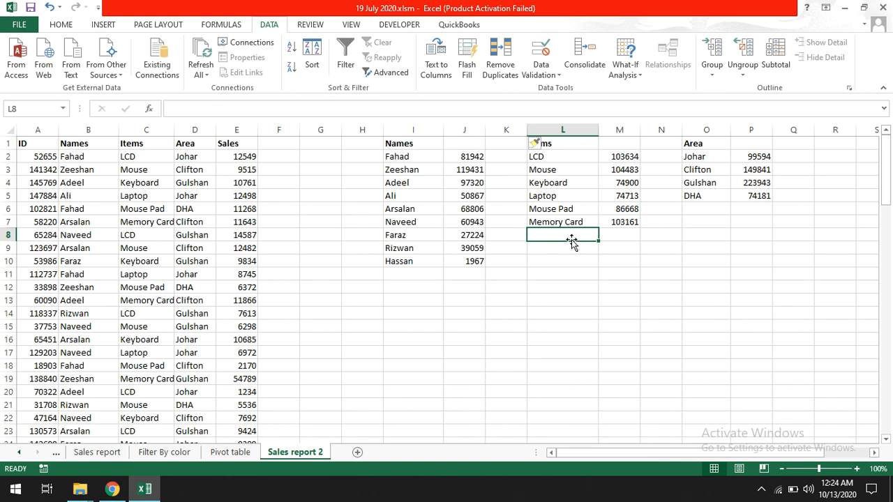
On the Pivot table sheet, replace the Names row field with Items and select the item rows for comparison with the SUMIF totals
{"action": "left_click", "coordinate": [247, 452]}
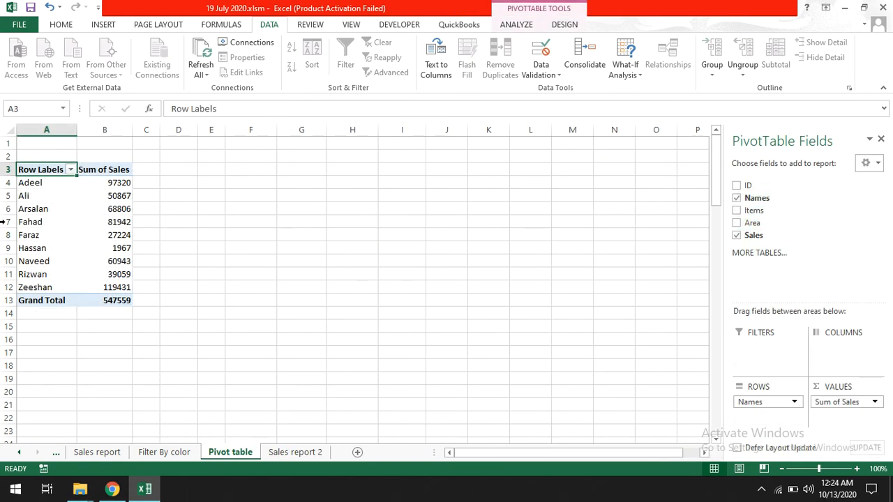
{"action": "left_click_drag", "start_coordinate": [28, 180], "coordinate": [80, 286]}
{"action": "left_click", "coordinate": [736, 198]}
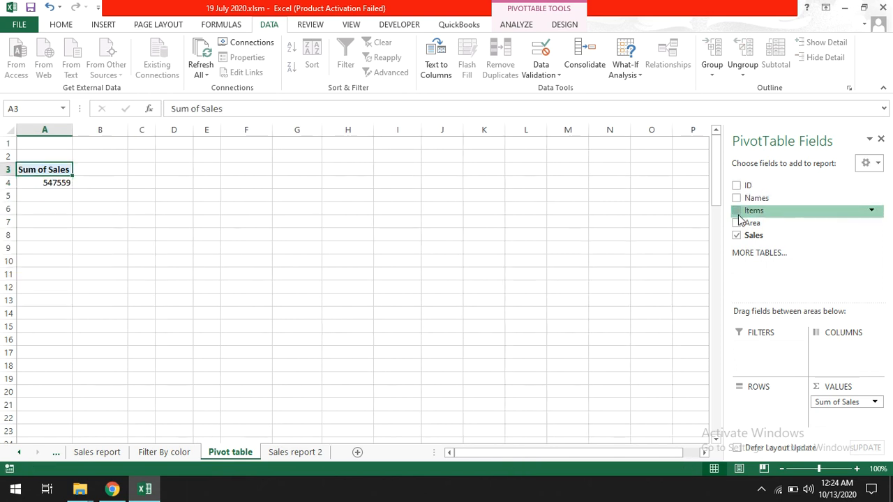
{"action": "left_click", "coordinate": [737, 211]}
{"action": "left_click_drag", "start_coordinate": [53, 185], "coordinate": [104, 248]}
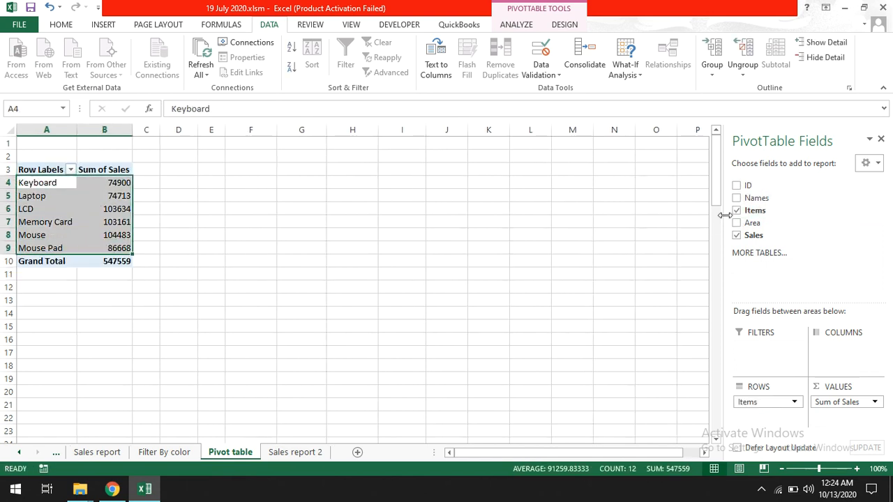
Replace the pivot table's Items row field with Area and select the area rows with their sales sums
{"action": "left_click", "coordinate": [737, 210]}
{"action": "left_click", "coordinate": [736, 223]}
{"action": "left_click_drag", "start_coordinate": [57, 187], "coordinate": [145, 222]}
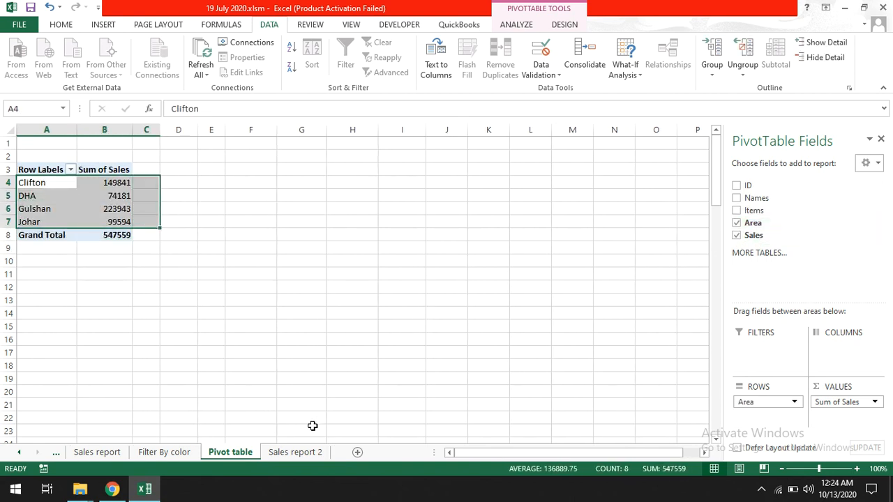
Return to the Sales report 2 sheet and inspect the SUMIF formula in J2
{"action": "left_click", "coordinate": [296, 453]}
{"action": "left_click", "coordinate": [466, 158]}
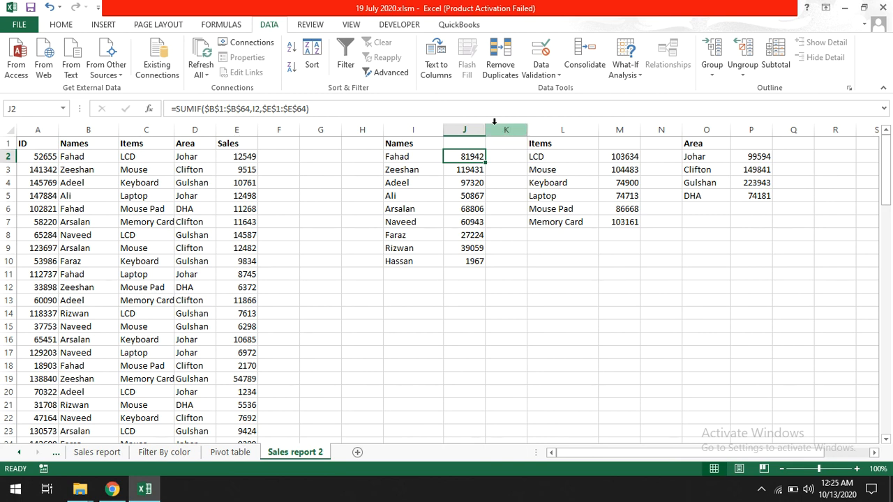
{"action": "left_click", "coordinate": [761, 489]}
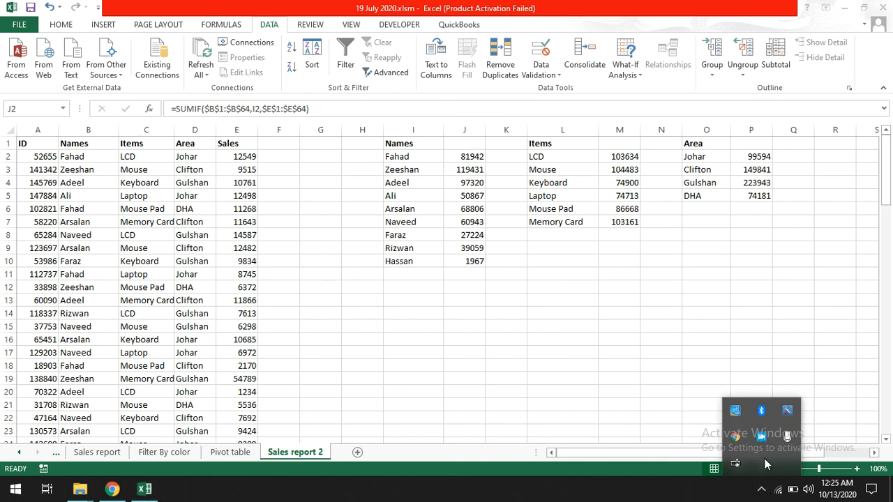